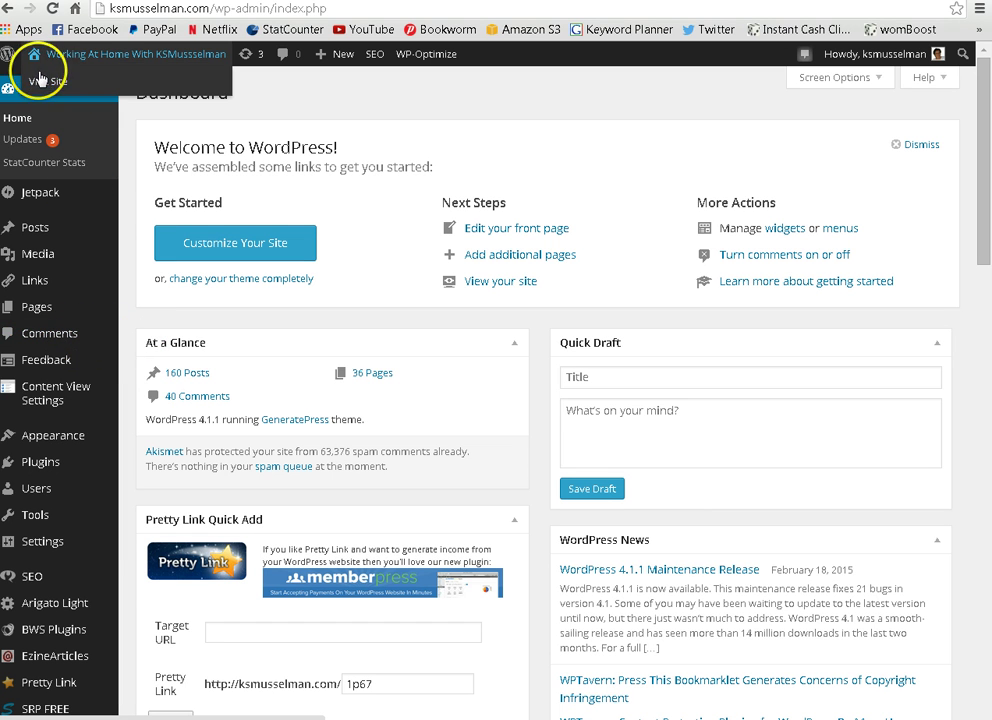
- Open the live home page in a new tab from the admin bar's site name
left_click(38, 82)
right_click(38, 82)
left_click(66, 62)
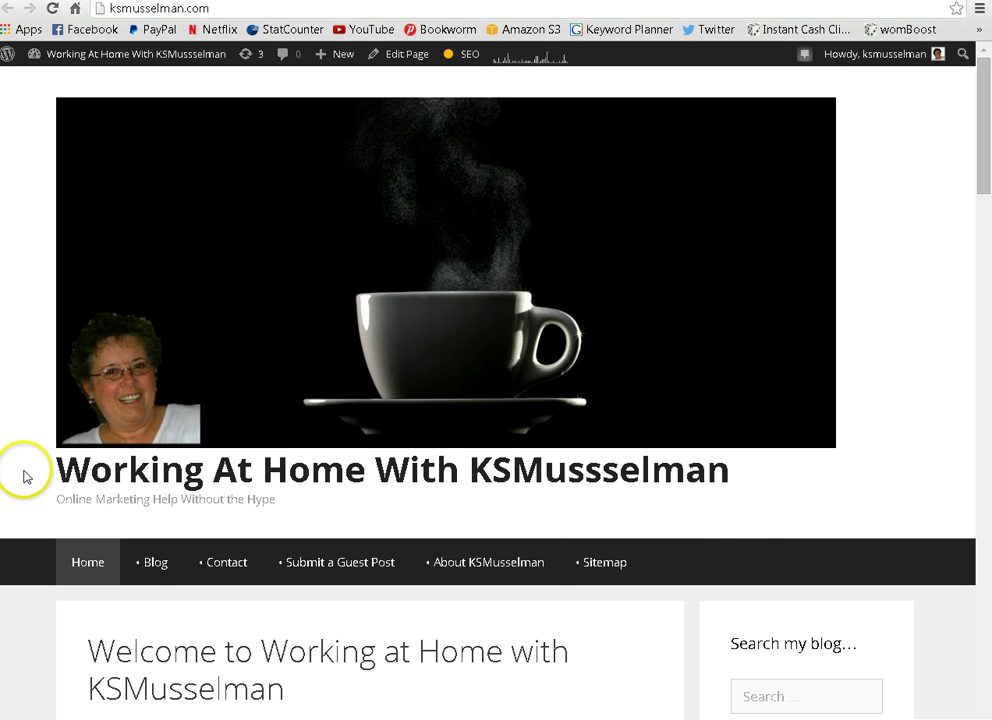
- Scroll the home page from welcome text to the footer, then return to the header
scroll(22, 470, "down", 1)
scroll(25, 478, "down", 1)
scroll(28, 481, "down", 1)
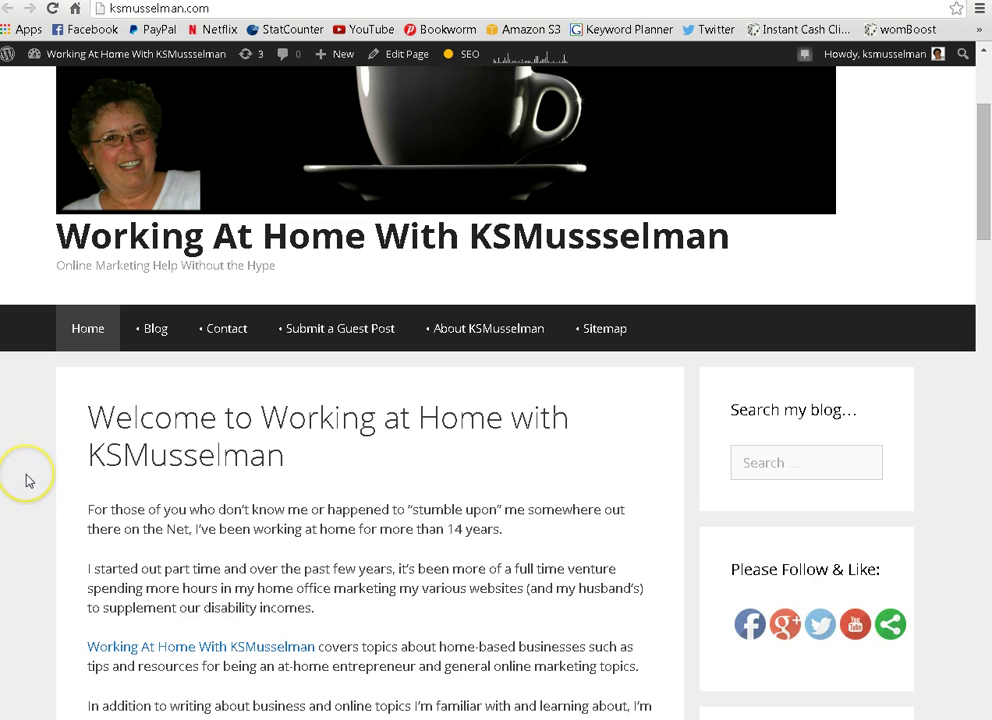
scroll(28, 481, "down", 2)
scroll(28, 481, "down", 1)
scroll(28, 481, "down", 1)
scroll(28, 481, "down", 1)
scroll(28, 481, "down", 2)
scroll(28, 481, "down", 2)
scroll(28, 481, "down", 1)
scroll(28, 481, "down", 2)
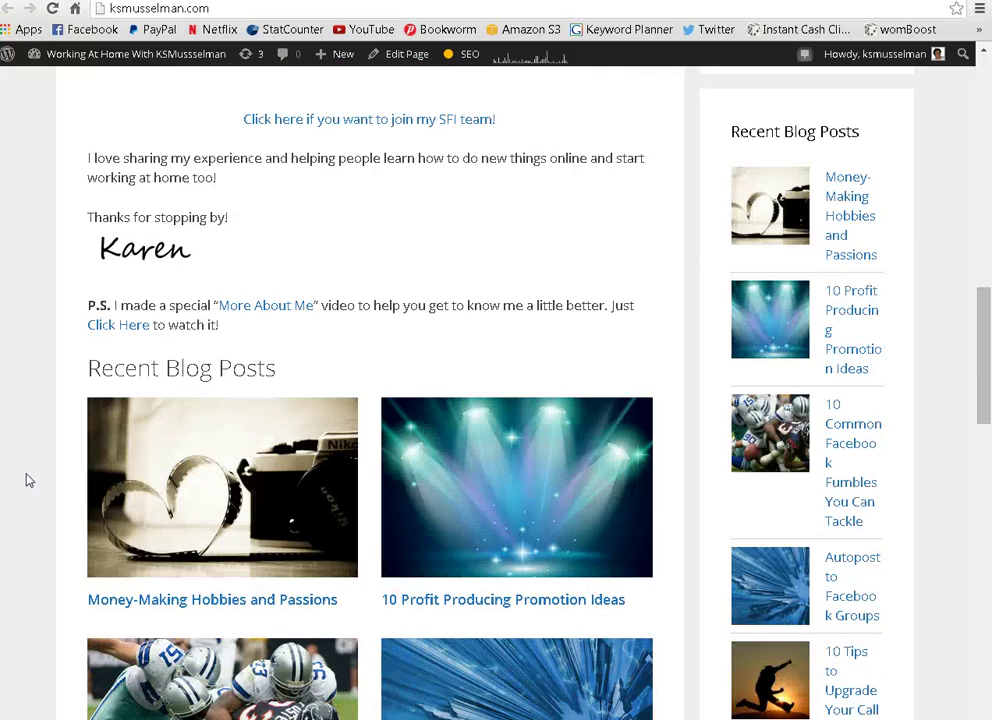
scroll(28, 481, "down", 2)
scroll(28, 481, "down", 1)
scroll(28, 481, "down", 1)
scroll(28, 481, "down", 2)
scroll(28, 481, "down", 1)
scroll(28, 481, "down", 2)
scroll(28, 481, "down", 3)
scroll(28, 481, "down", 1)
scroll(28, 481, "down", 2)
scroll(28, 481, "down", 2)
scroll(28, 481, "down", 1)
scroll(28, 481, "down", 1)
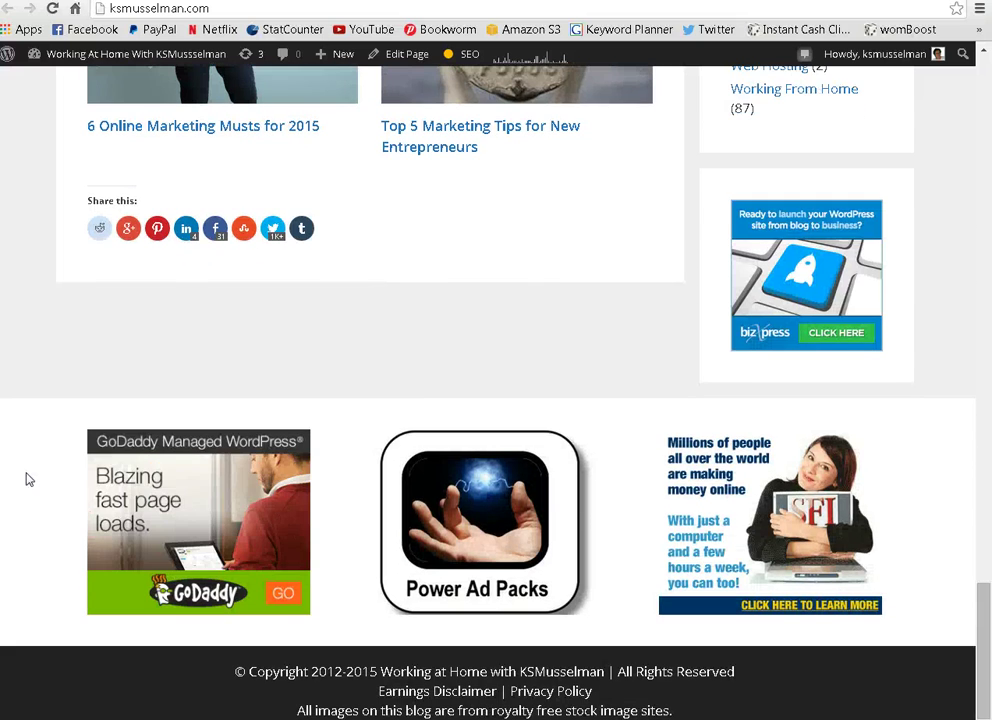
key("Home")
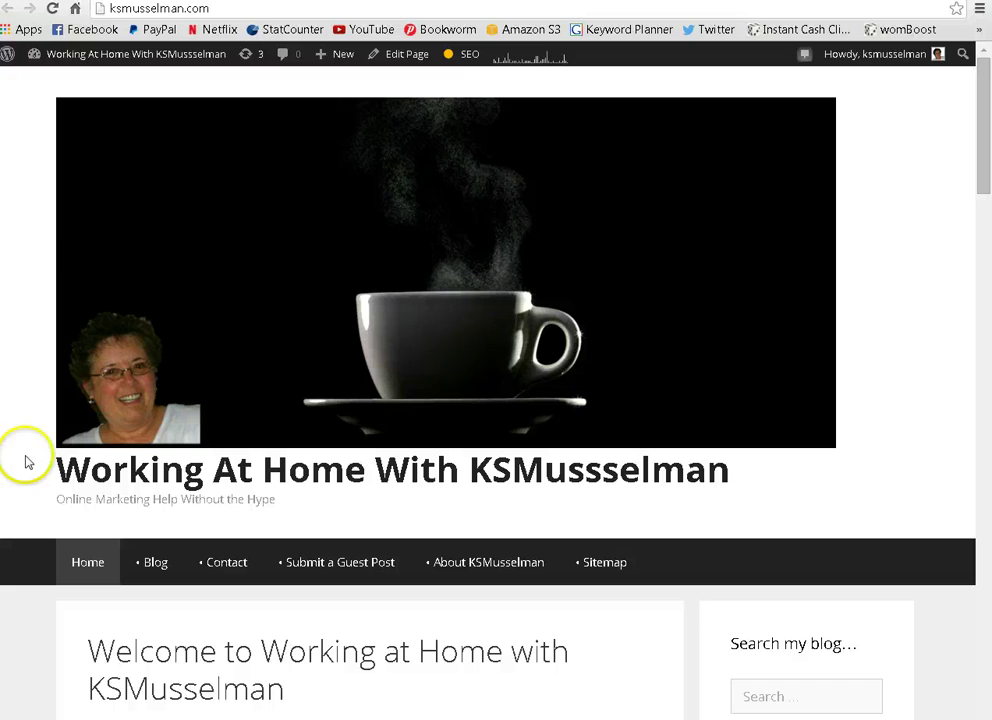
- Go to the SFI – First with Entrepreneurs page by adding /sfi to the site address
left_click(220, 13)
left_click(218, 9)
type("/sfi")
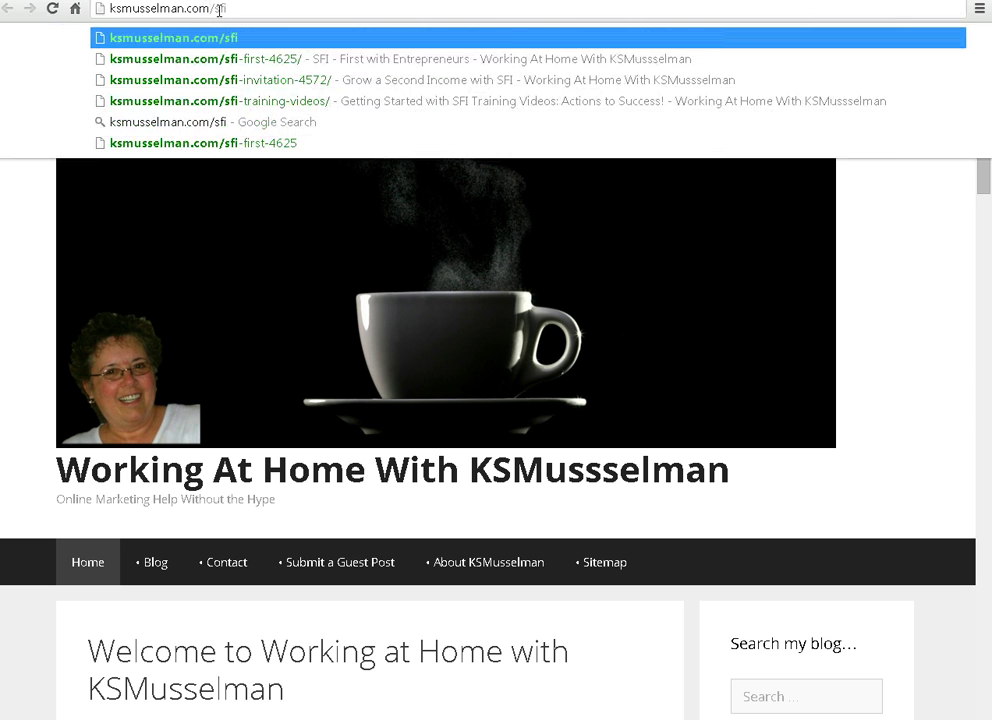
key("Down")
key("Return")
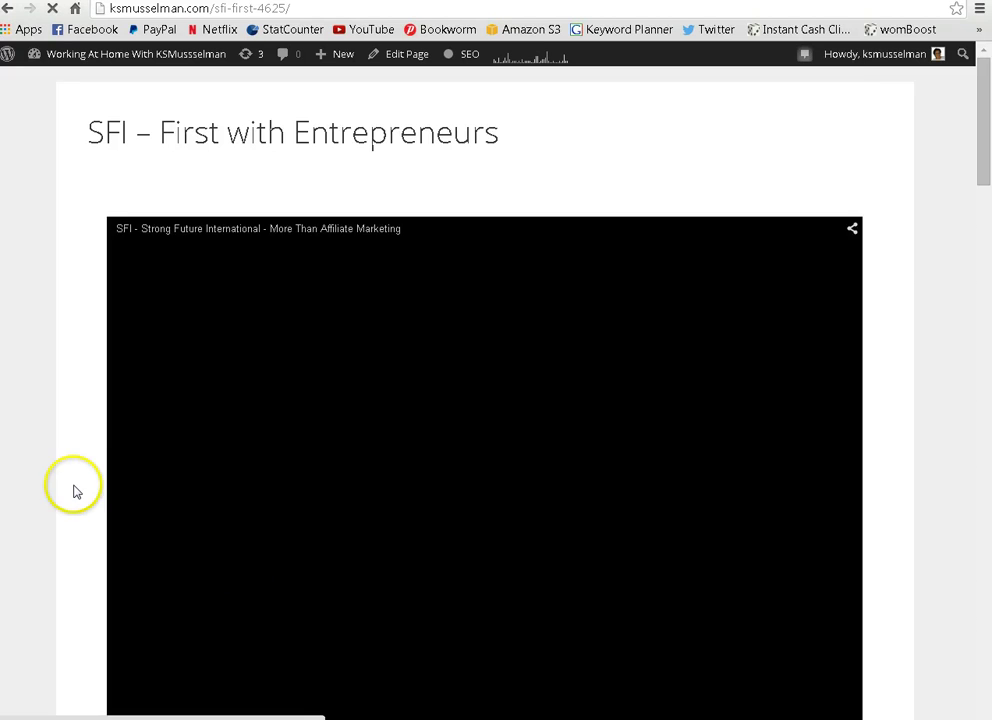
- Scroll through the SFI – First with Entrepreneurs post to its end and back up
scroll(73, 486, "down", 3)
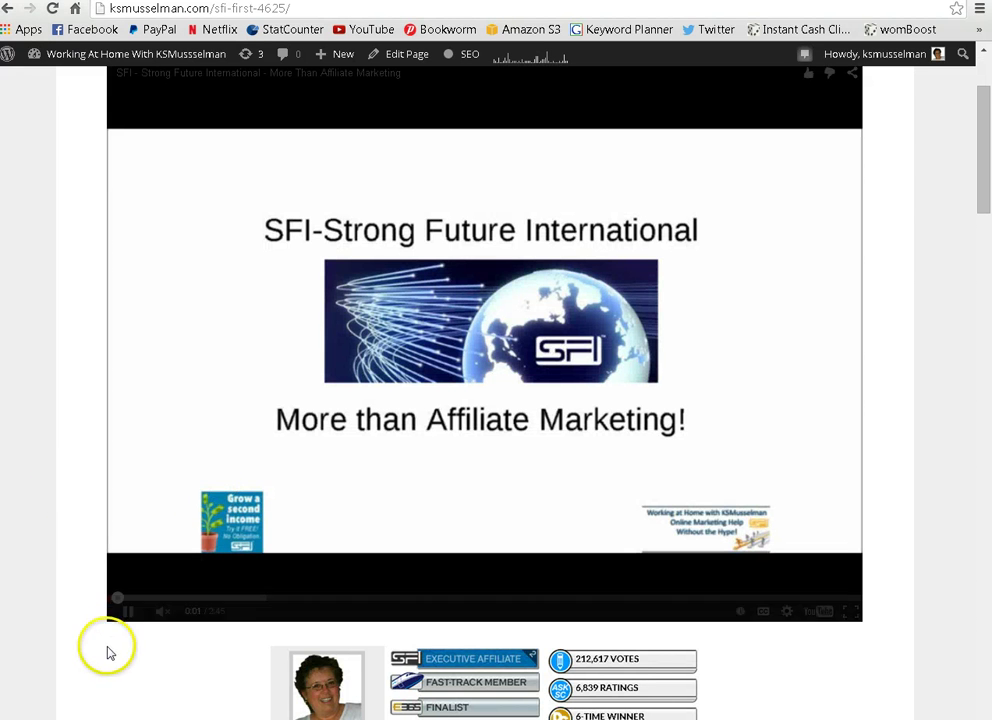
scroll(58, 425, "up", 2)
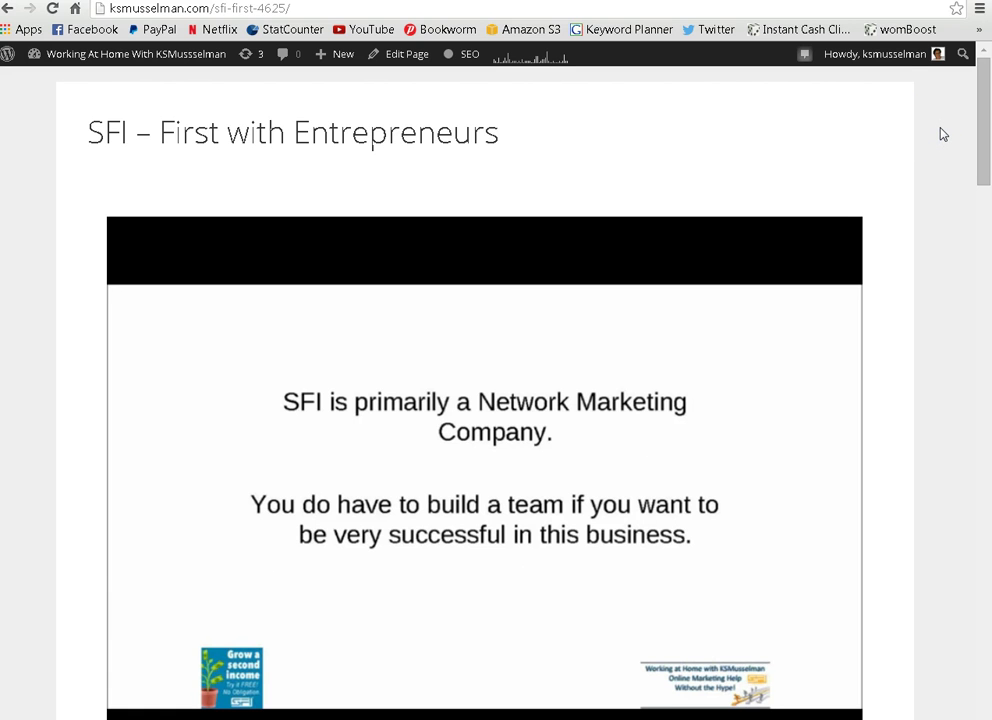
scroll(950, 245, "down", 1)
scroll(945, 190, "up", 1)
scroll(937, 188, "down", 2)
scroll(941, 299, "down", 3)
scroll(925, 387, "down", 1)
scroll(925, 387, "down", 5)
scroll(925, 387, "down", 3)
scroll(925, 387, "down", 3)
scroll(925, 388, "down", 5)
scroll(925, 389, "down", 4)
scroll(925, 389, "down", 5)
scroll(925, 389, "down", 1)
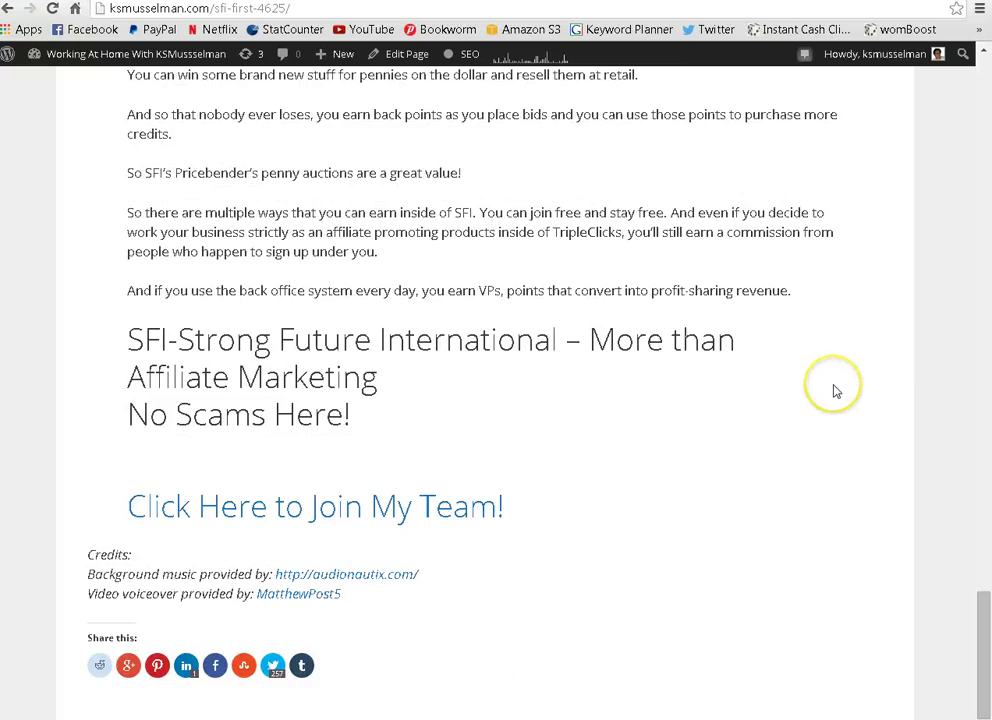
scroll(836, 391, "up", 3)
scroll(836, 391, "up", 3)
scroll(836, 391, "up", 5)
scroll(836, 391, "up", 3)
scroll(836, 391, "up", 5)
scroll(836, 391, "up", 4)
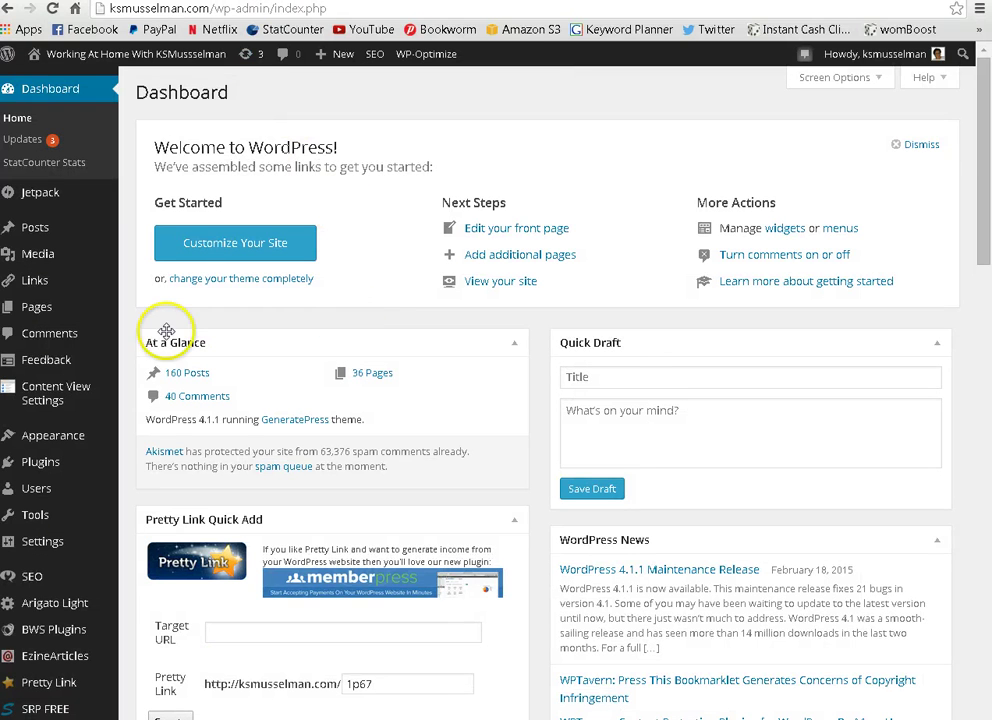
- In Appearance > Themes, confirm GeneratePress is active, then go to Add New themes
mouse_move(52, 436)
left_click(150, 437)
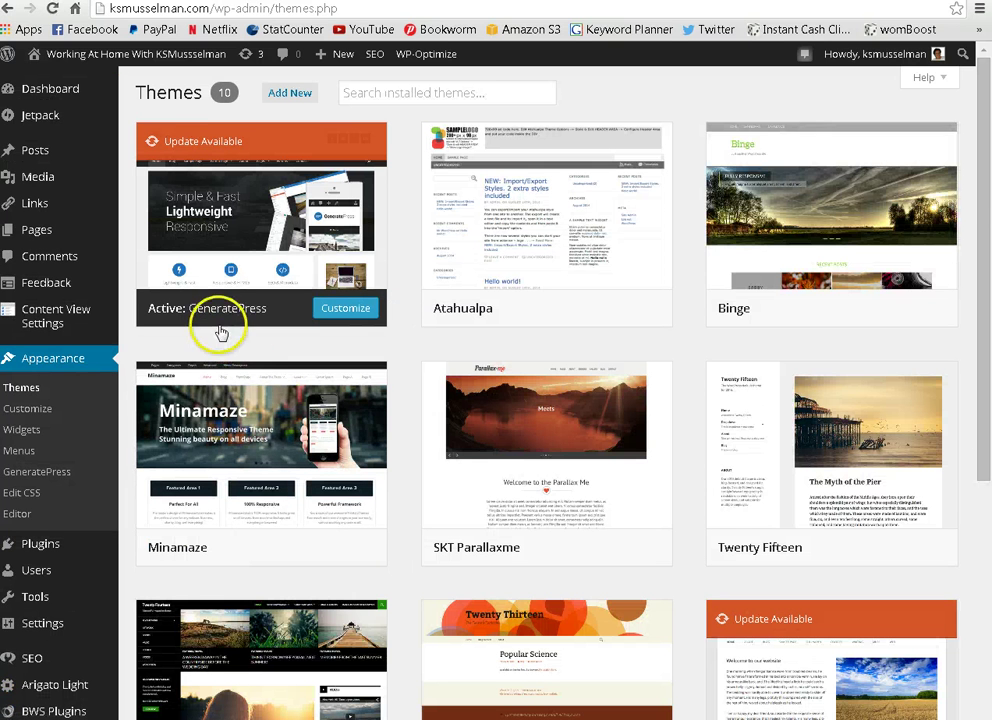
left_click(234, 337)
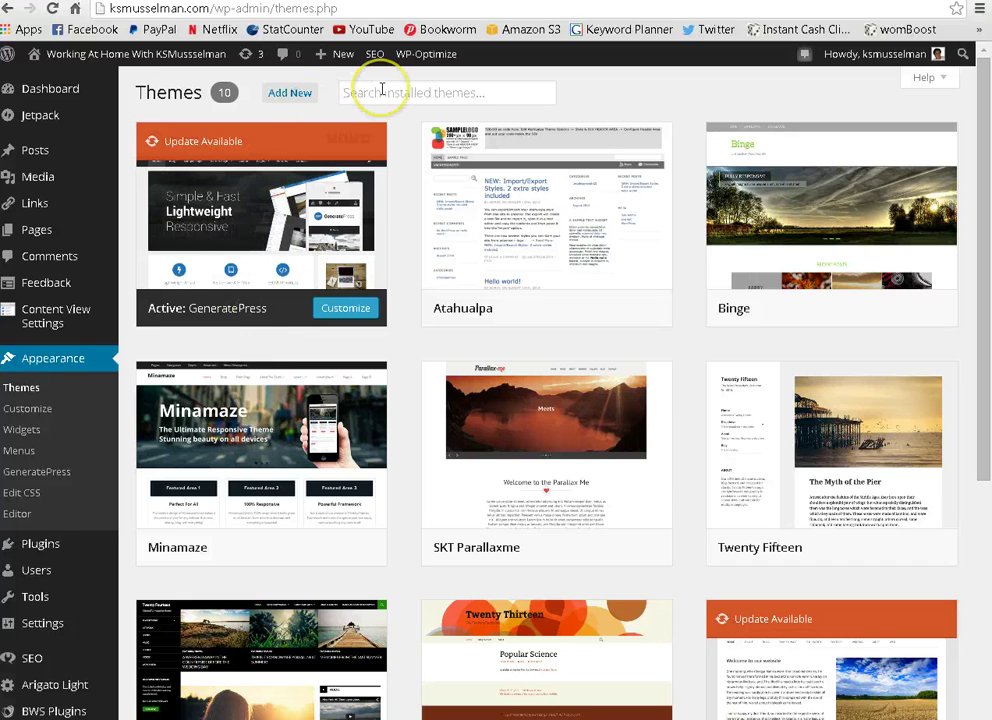
left_click(289, 92)
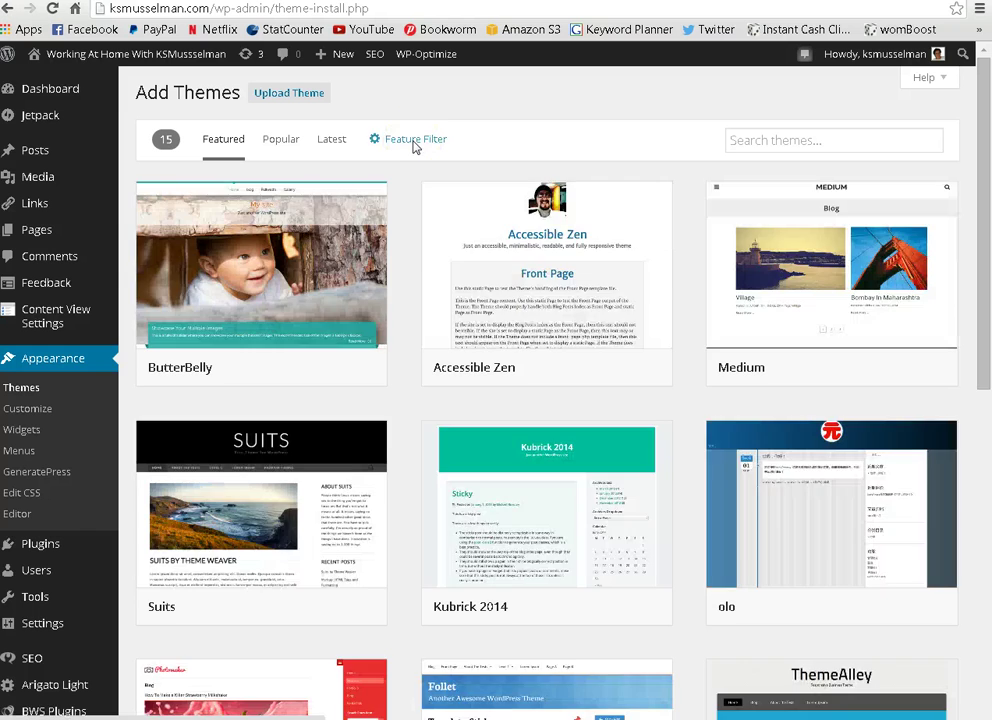
- Filter the theme gallery to Responsive Layout themes
left_click(413, 143)
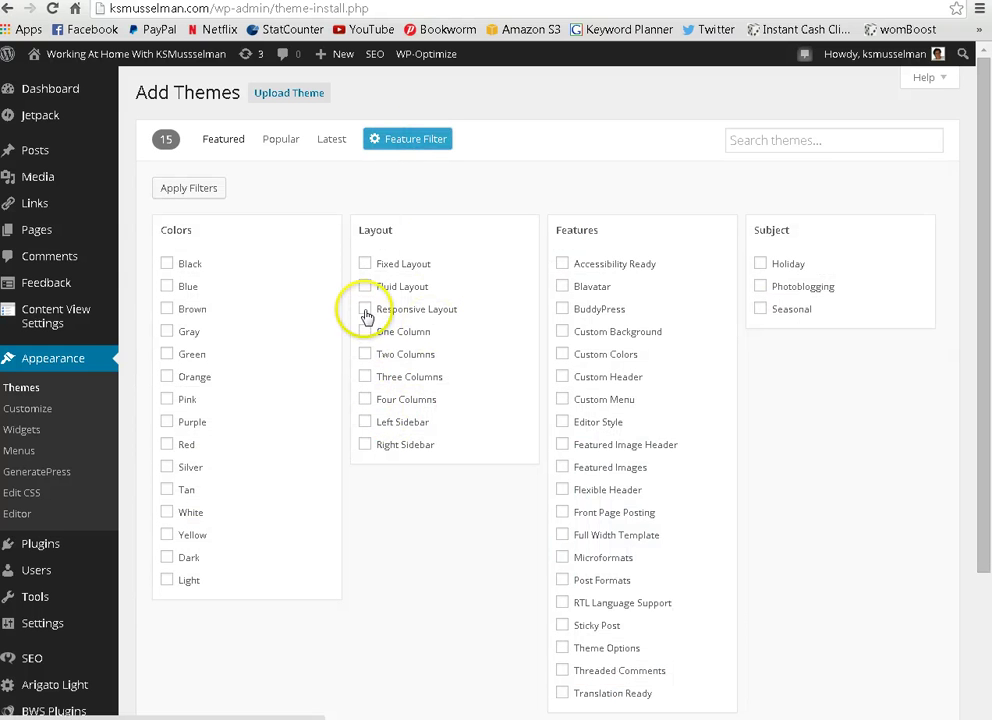
left_click(365, 310)
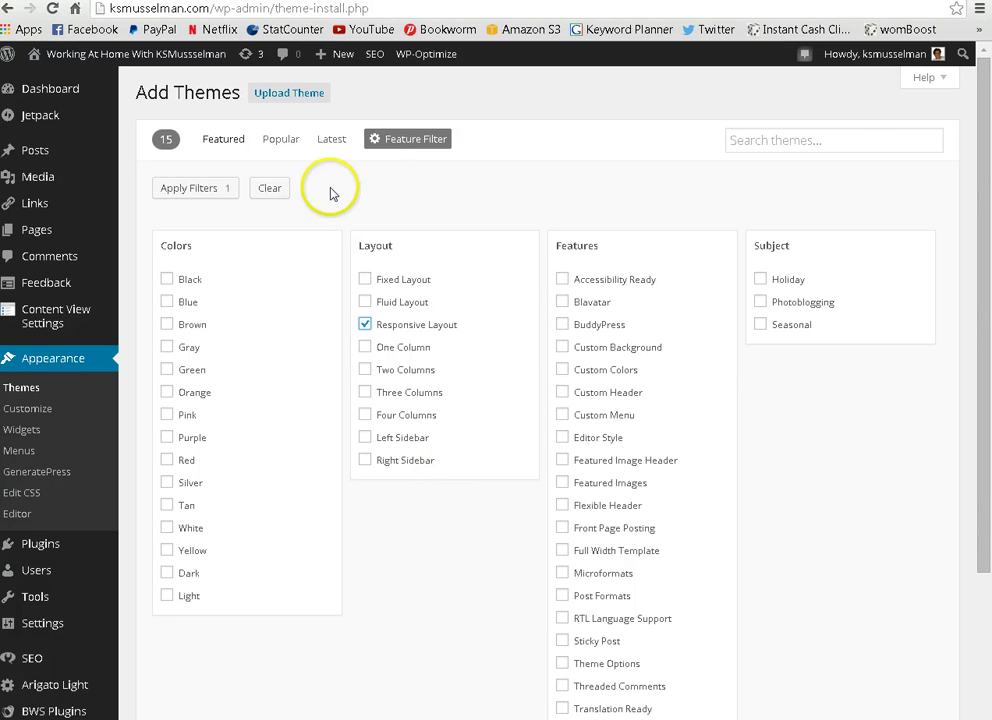
left_click(208, 188)
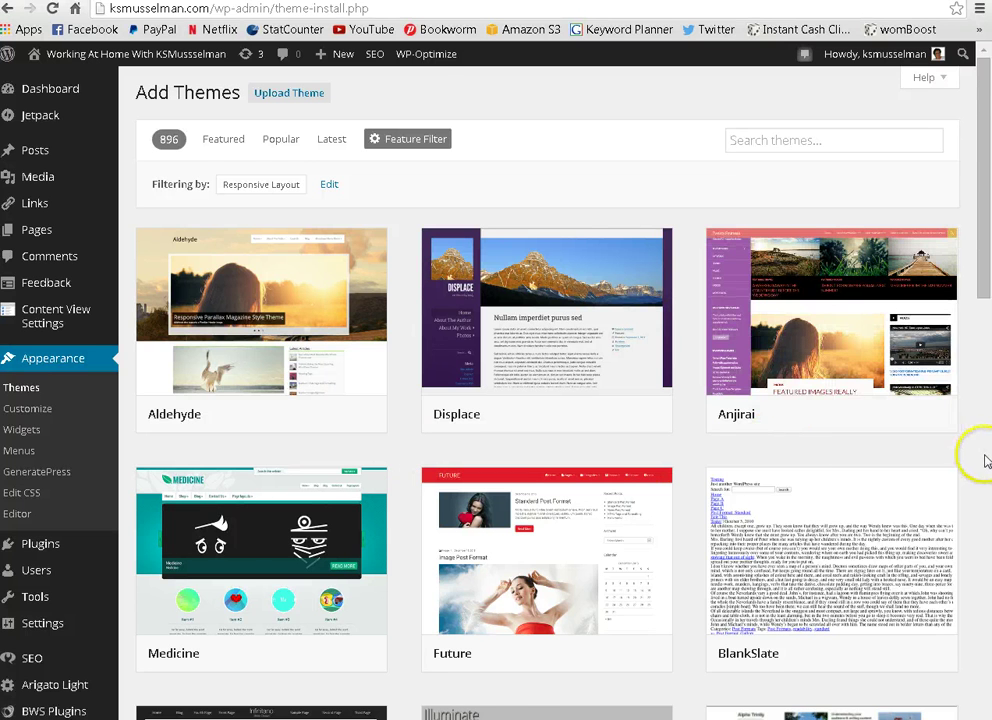
- Browse down the filtered theme results past PepBiz and Leniy Radius
scroll(986, 461, "down", 1)
scroll(986, 461, "down", 1)
scroll(986, 461, "down", 1)
scroll(986, 461, "down", 2)
scroll(986, 461, "down", 1)
scroll(986, 461, "down", 2)
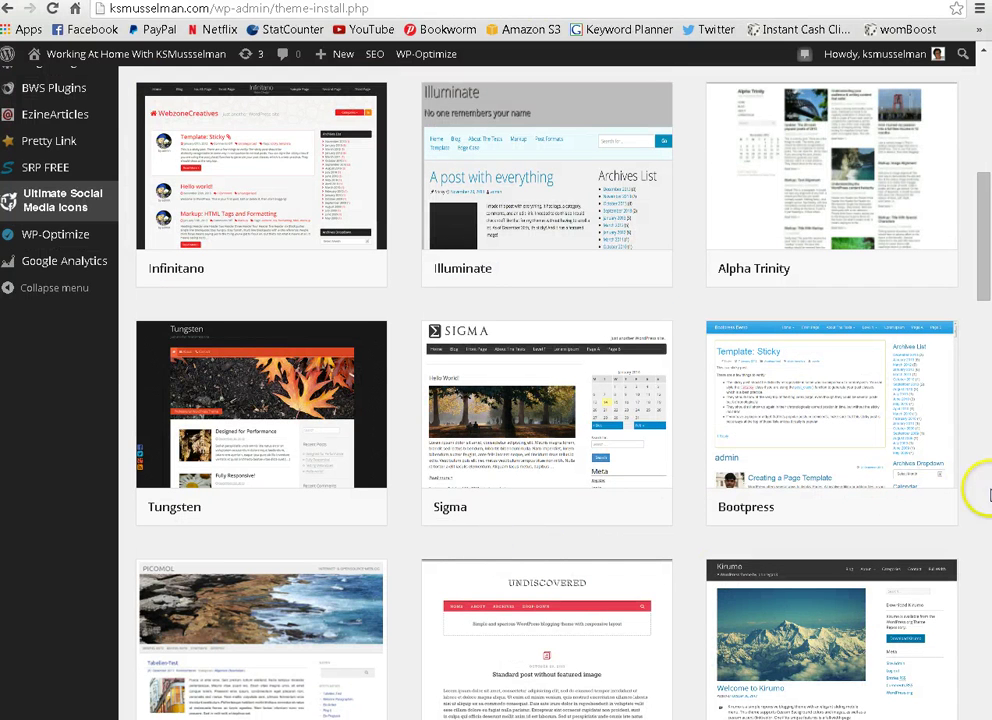
scroll(976, 492, "down", 2)
scroll(976, 492, "down", 1)
scroll(976, 492, "down", 2)
scroll(976, 492, "down", 2)
scroll(976, 492, "down", 2)
scroll(976, 492, "down", 1)
scroll(976, 492, "down", 2)
scroll(976, 492, "down", 3)
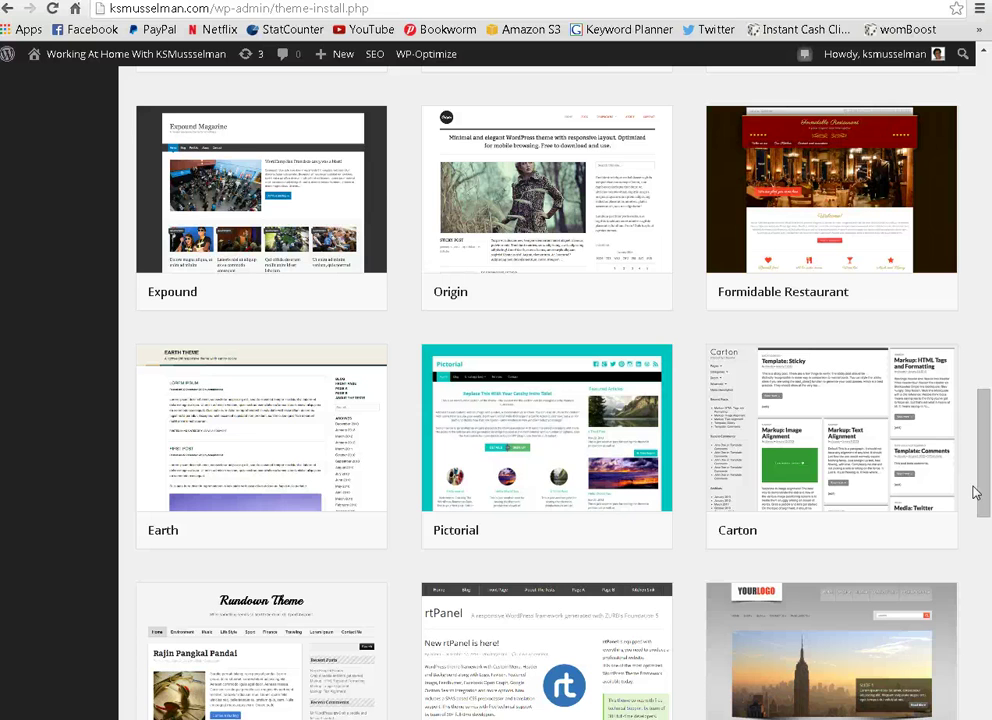
scroll(976, 492, "down", 1)
scroll(976, 492, "down", 3)
scroll(976, 492, "down", 3)
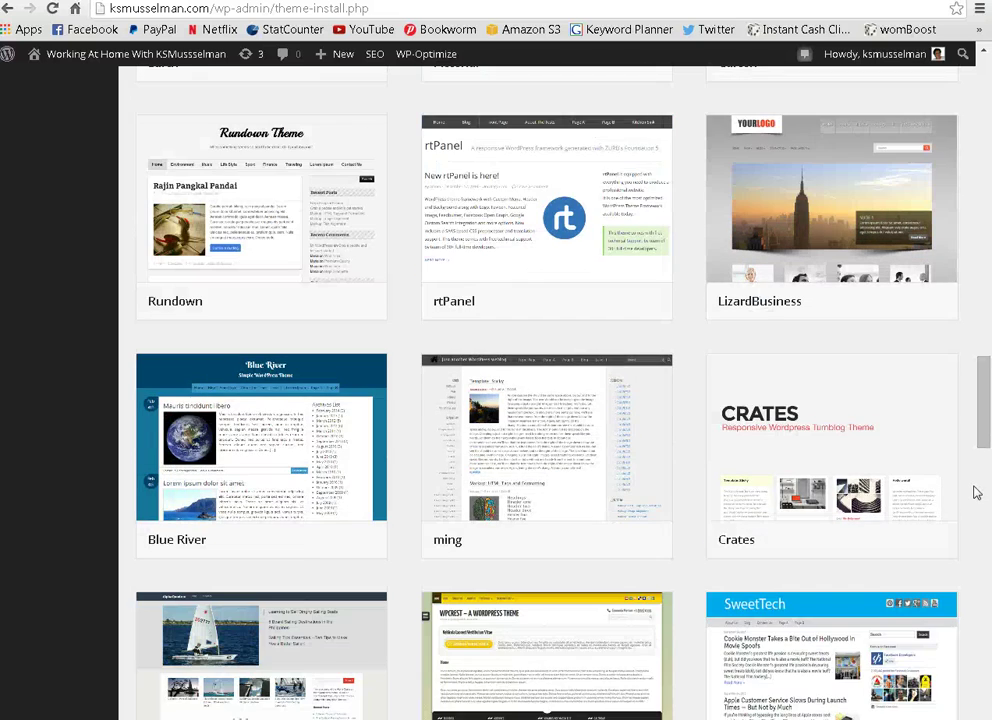
scroll(976, 492, "down", 2)
scroll(976, 492, "down", 2)
scroll(976, 492, "down", 2)
scroll(976, 492, "down", 1)
scroll(976, 492, "down", 2)
scroll(976, 492, "down", 2)
scroll(976, 492, "down", 1)
scroll(976, 492, "down", 2)
scroll(976, 492, "down", 1)
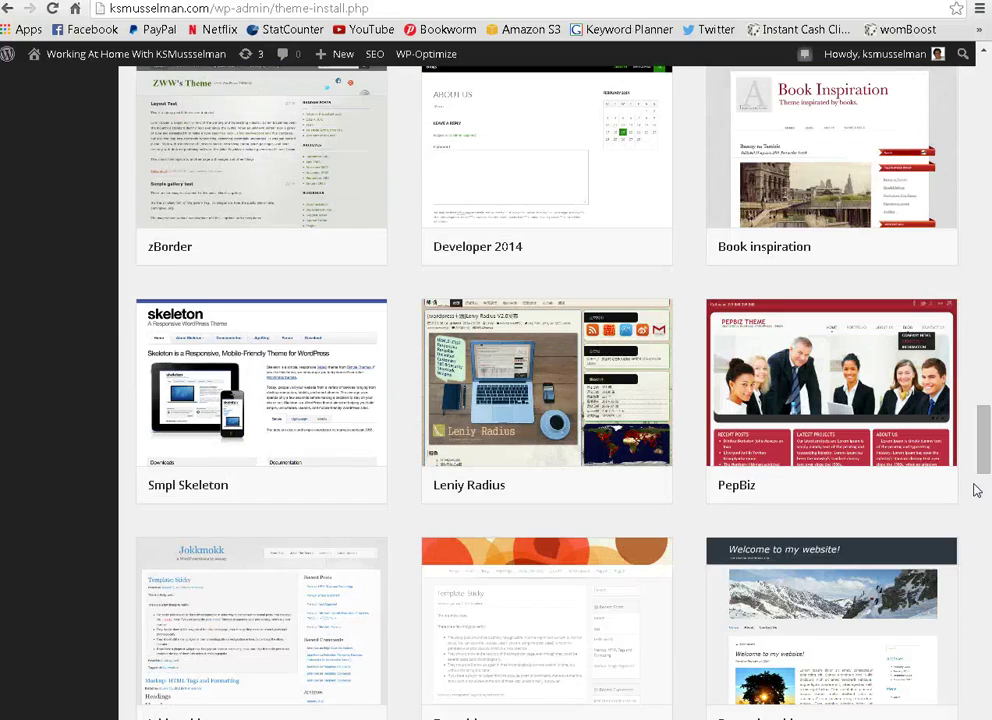
- Search themes for 'generate', showing GeneratePress already installed alongside Lawyeria Lite
key("Home")
left_click(781, 141)
type("generate")
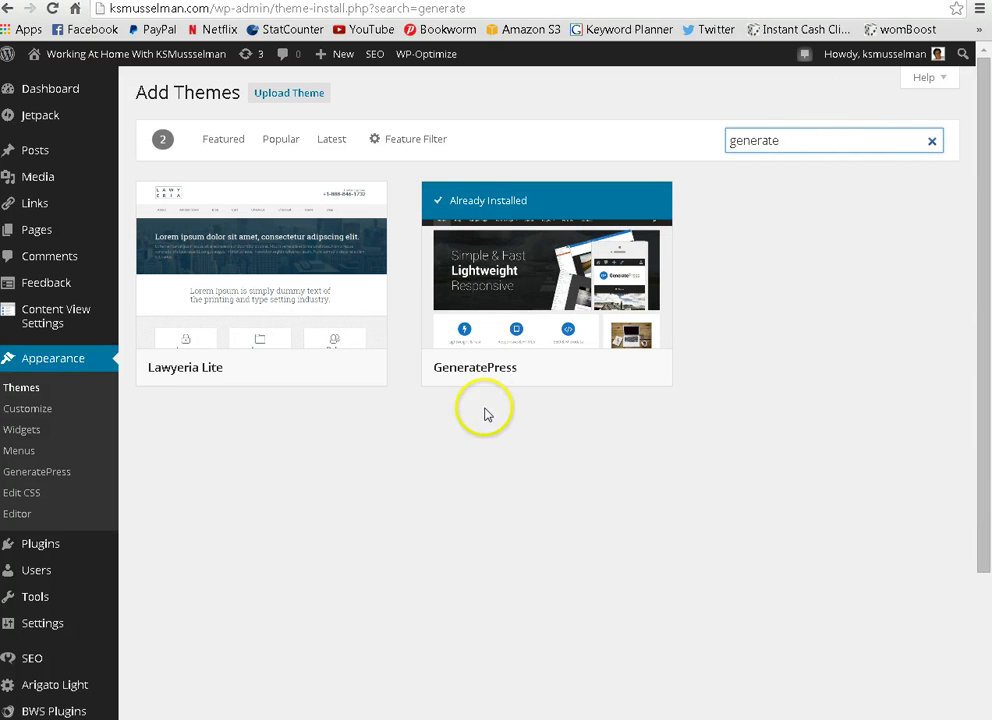
left_click(486, 412)
left_click(515, 408)
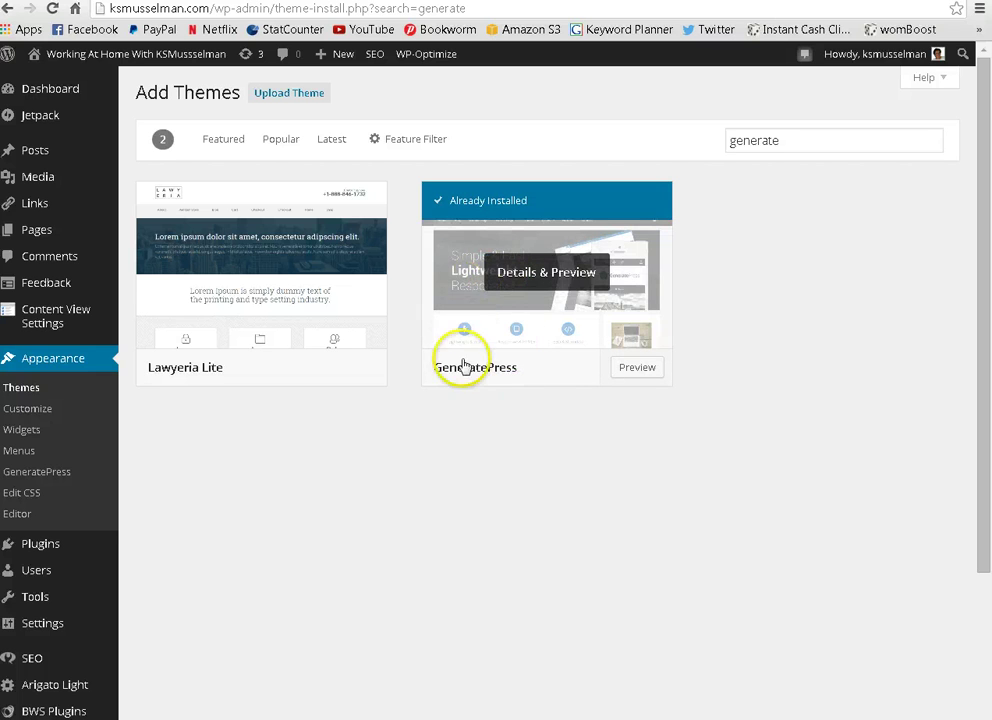
left_click(574, 458)
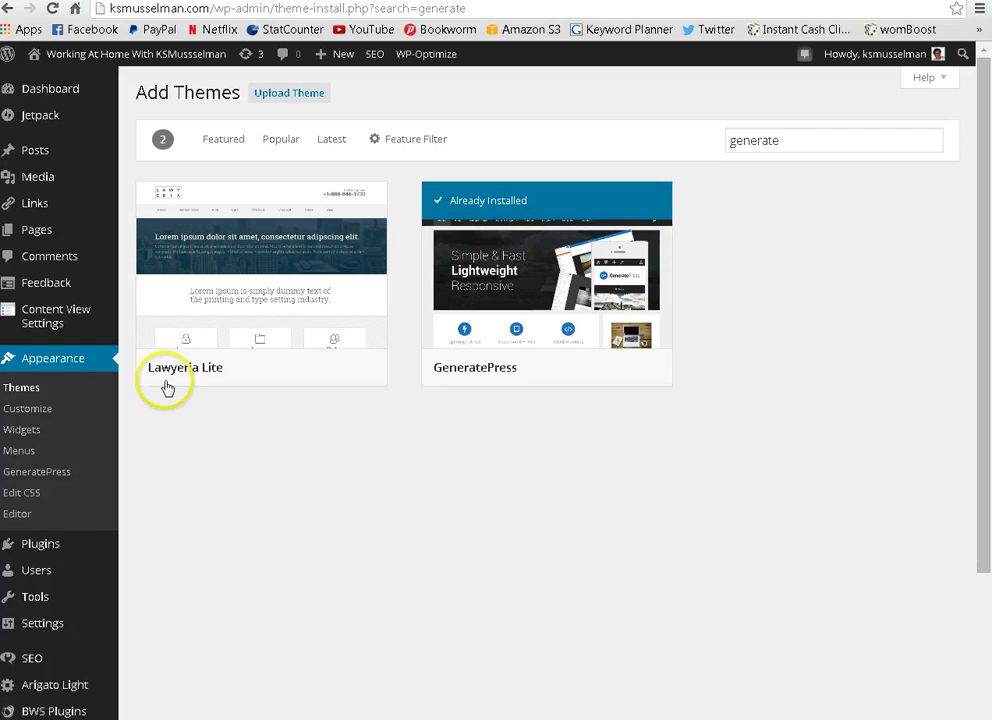
- Check the GeneratePress add-ons page, then find Generate Disable Elements among installed plugins
left_click(44, 472)
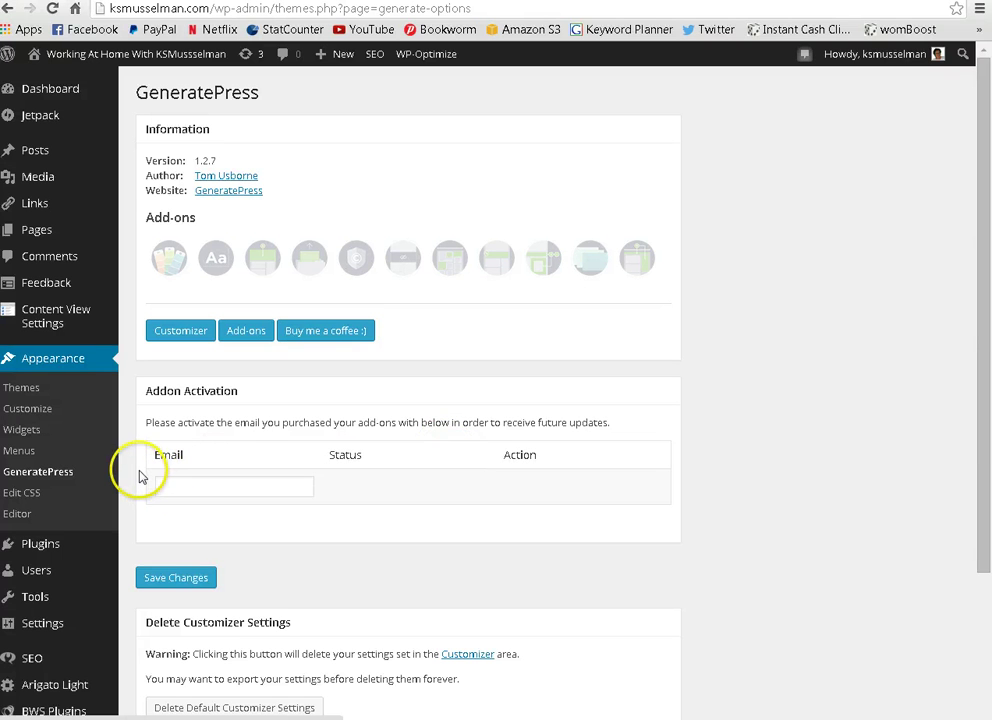
mouse_move(40, 544)
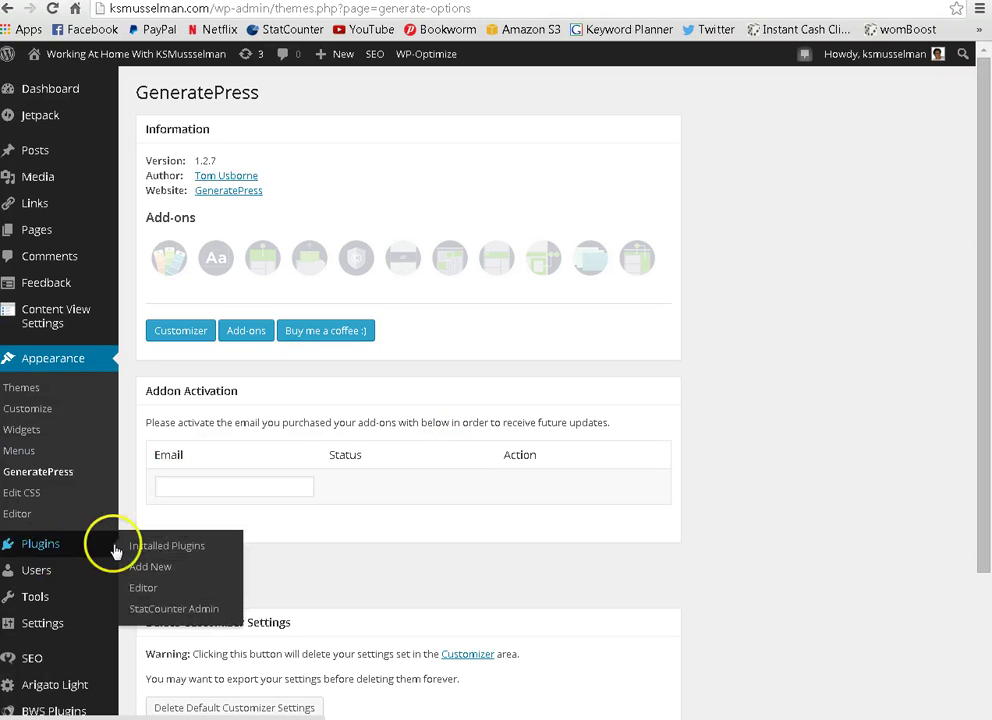
left_click(166, 546)
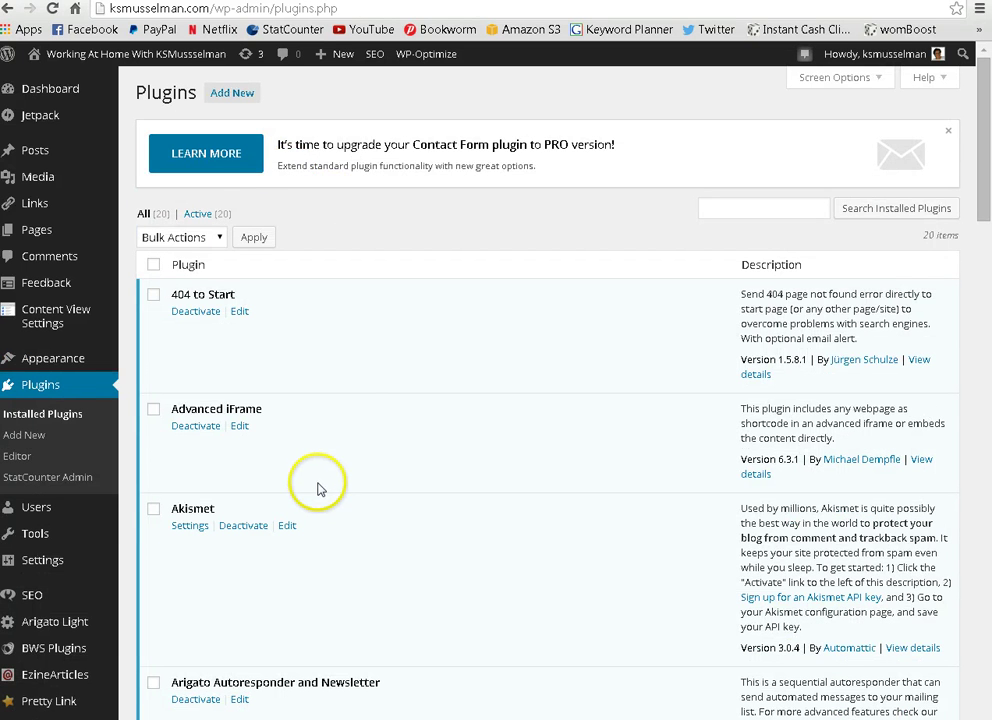
scroll(318, 488, "down", 3)
scroll(328, 483, "down", 1)
scroll(330, 482, "down", 2)
scroll(328, 483, "down", 1)
left_click(335, 450)
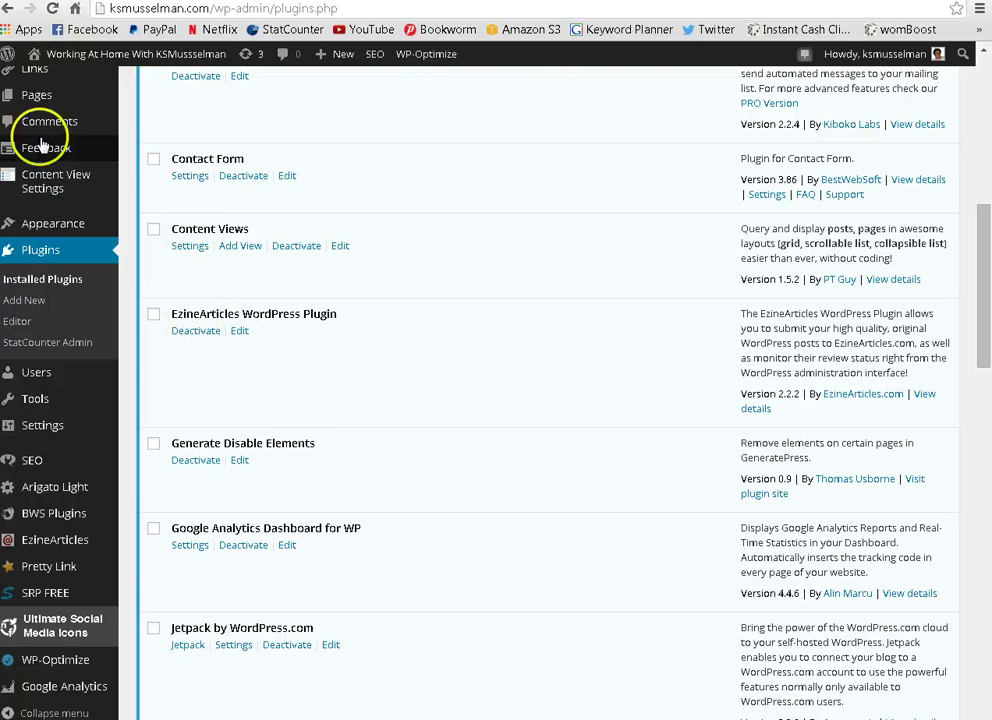
- From All Pages, view 'Grow a Second Income from Home' live, then open it for editing
mouse_move(37, 95)
left_click(155, 96)
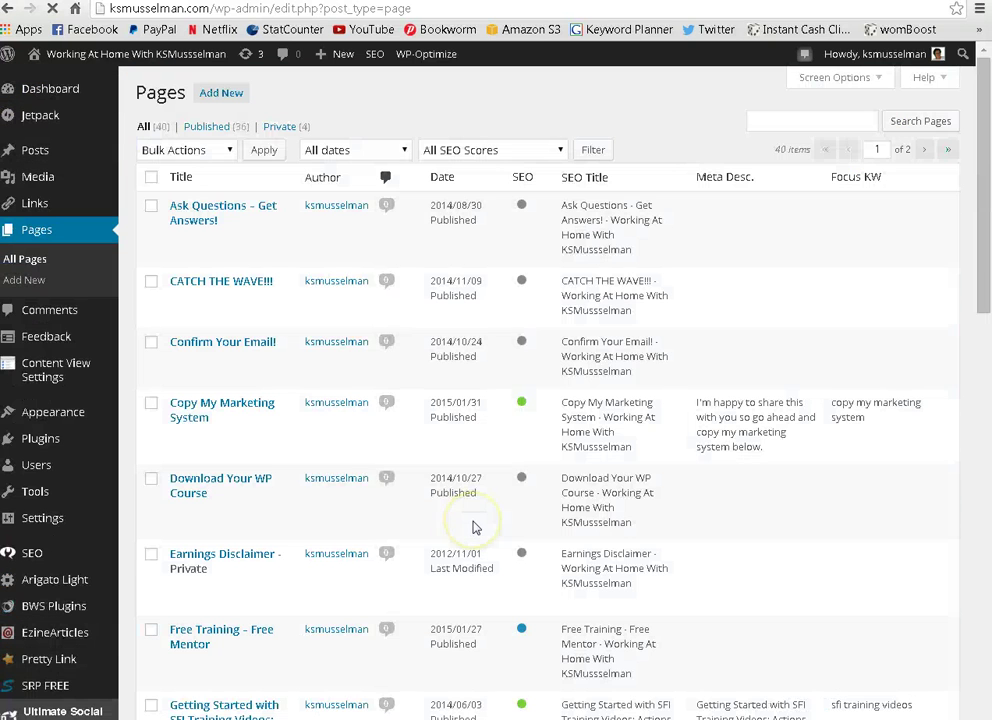
scroll(281, 460, "down", 1)
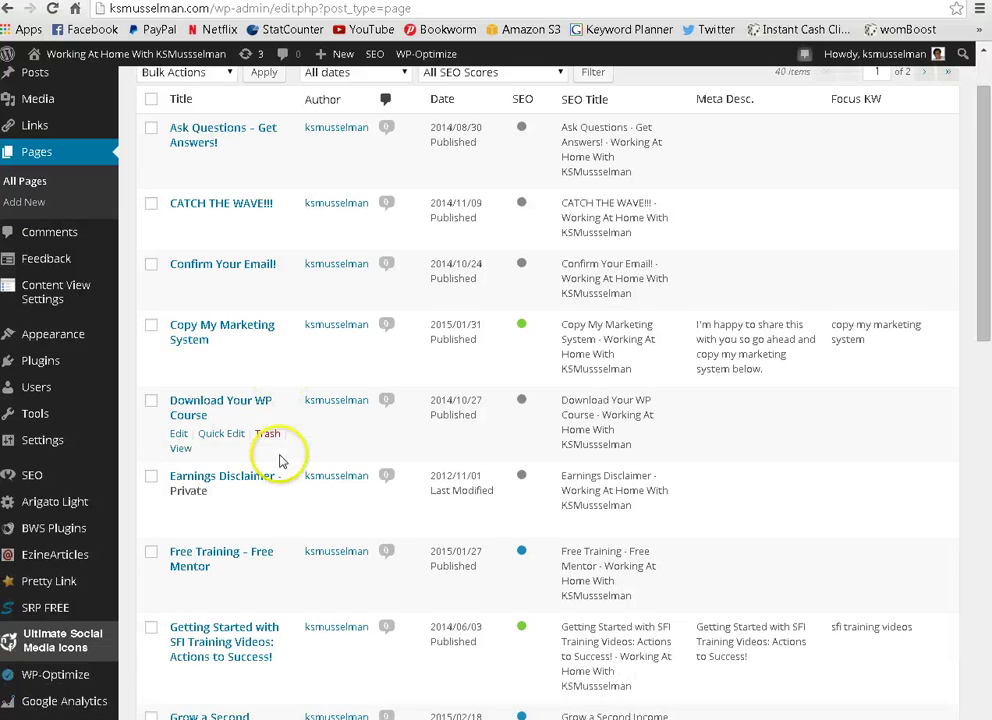
scroll(285, 463, "down", 2)
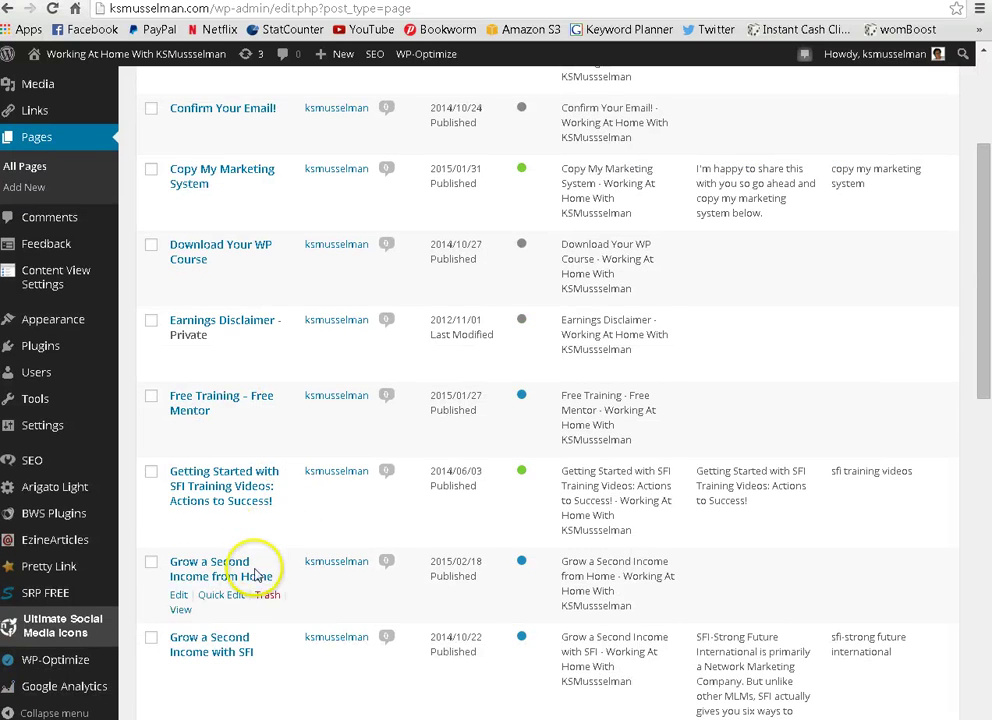
scroll(250, 571, "down", 1)
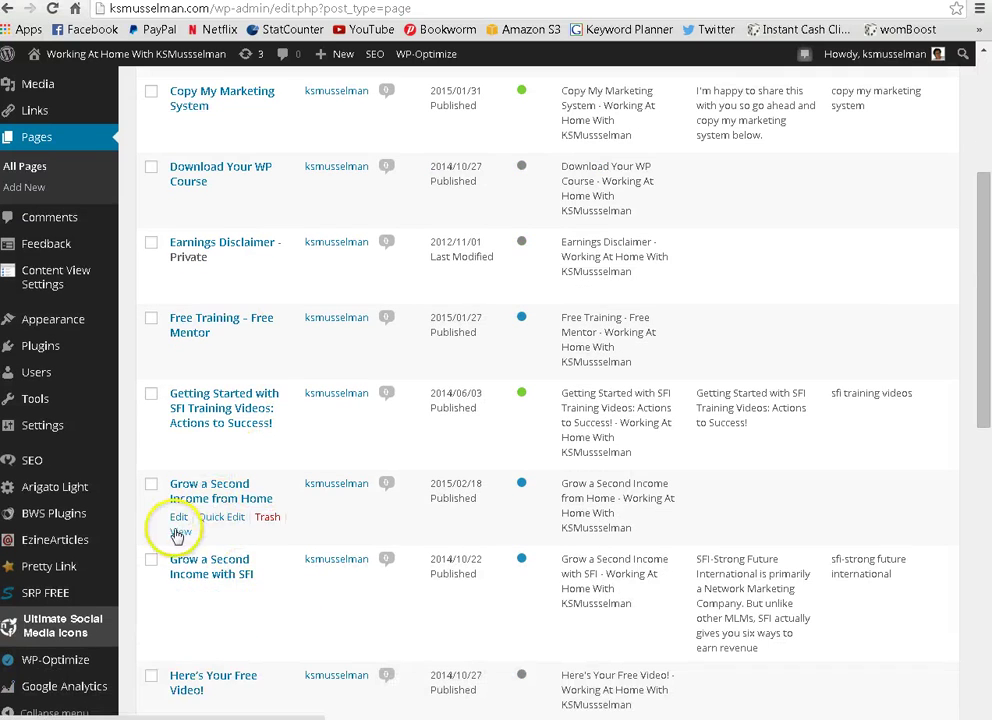
right_click(175, 530)
left_click(212, 541)
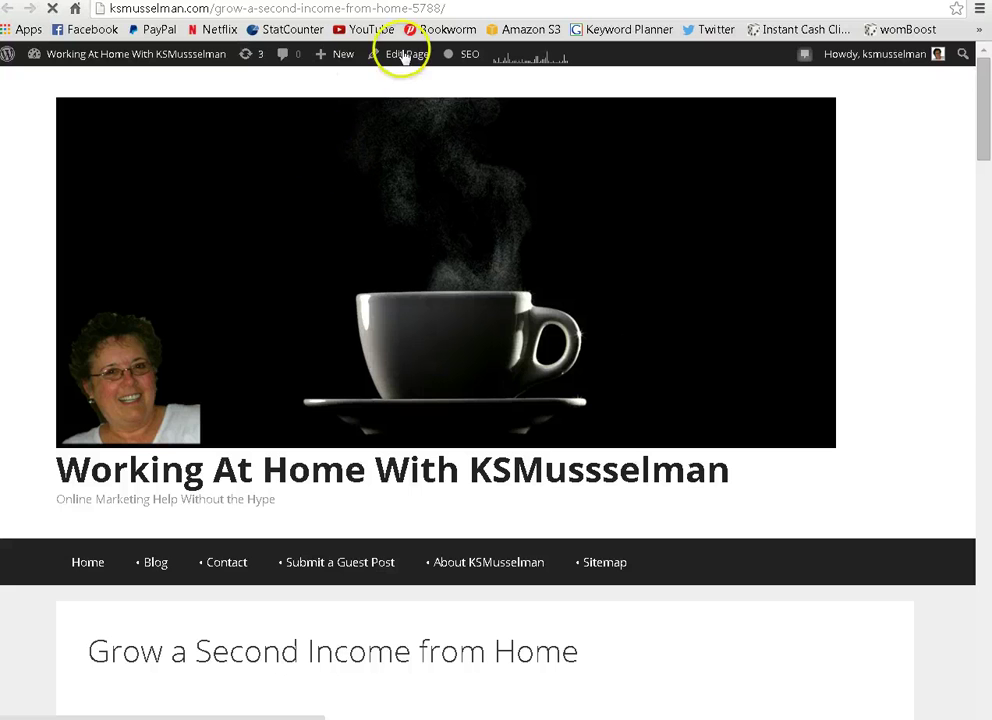
left_click(400, 54)
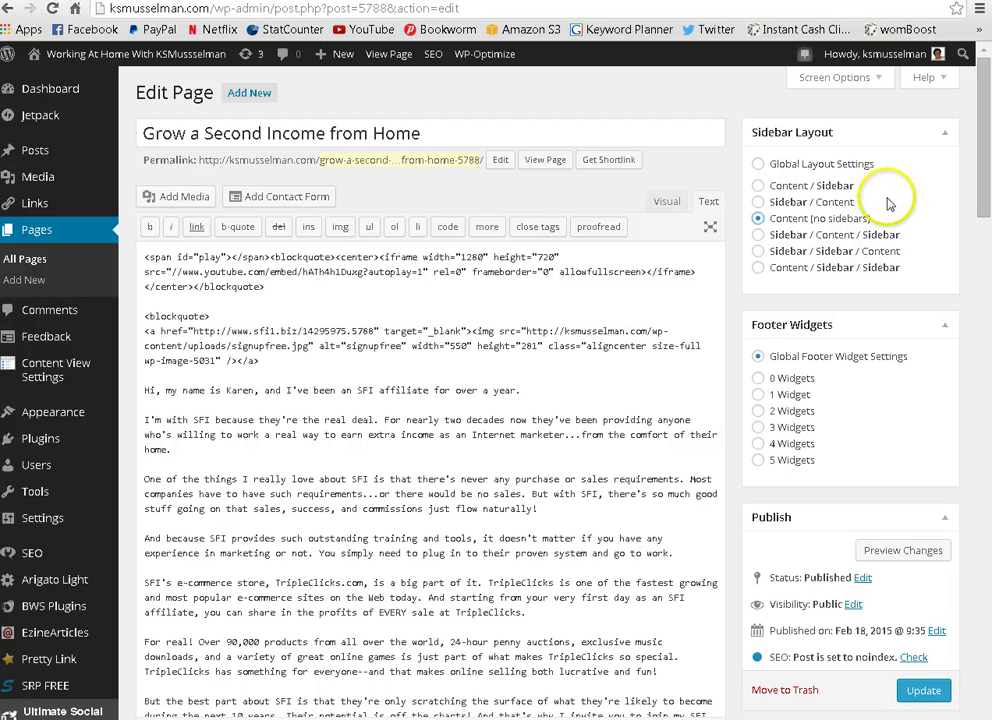
- Keep the no-sidebar layout and tick Header, Primary Navigation and Footer under Disable Elements
left_click(883, 218)
scroll(837, 527, "down", 3)
scroll(824, 445, "down", 3)
scroll(756, 511, "down", 2)
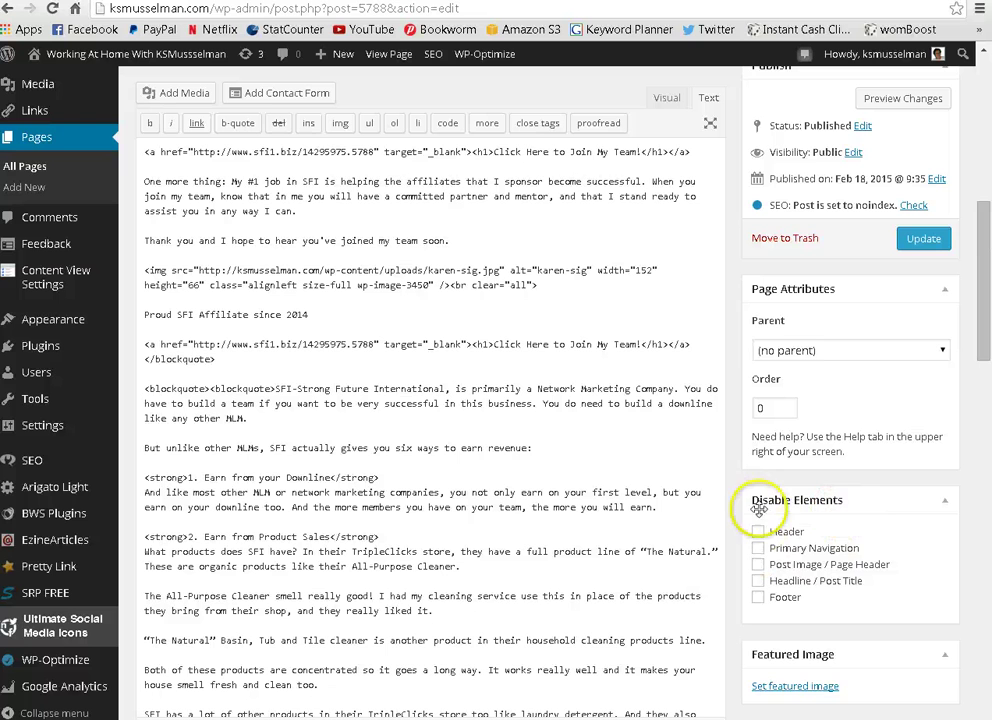
scroll(735, 543, "down", 1)
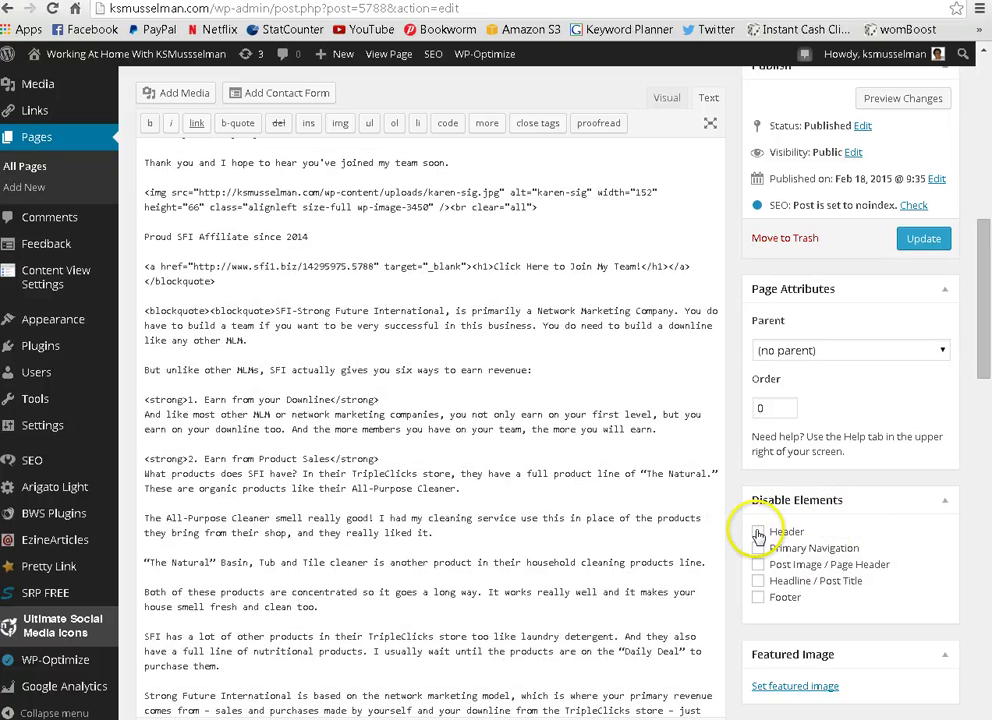
left_click(758, 548)
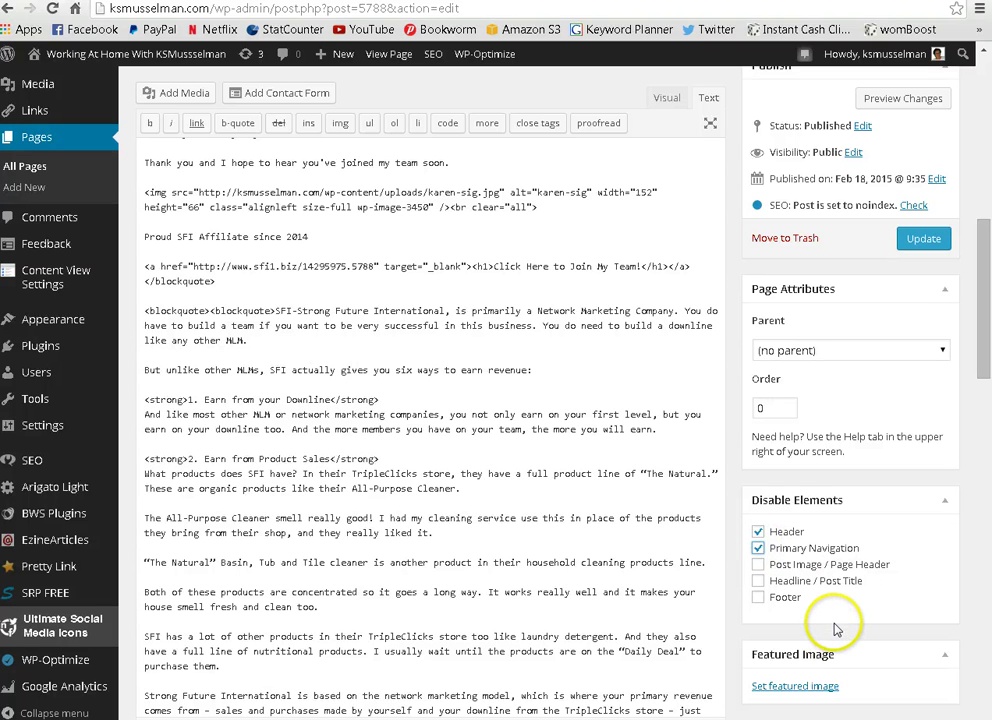
scroll(838, 615, "down", 1)
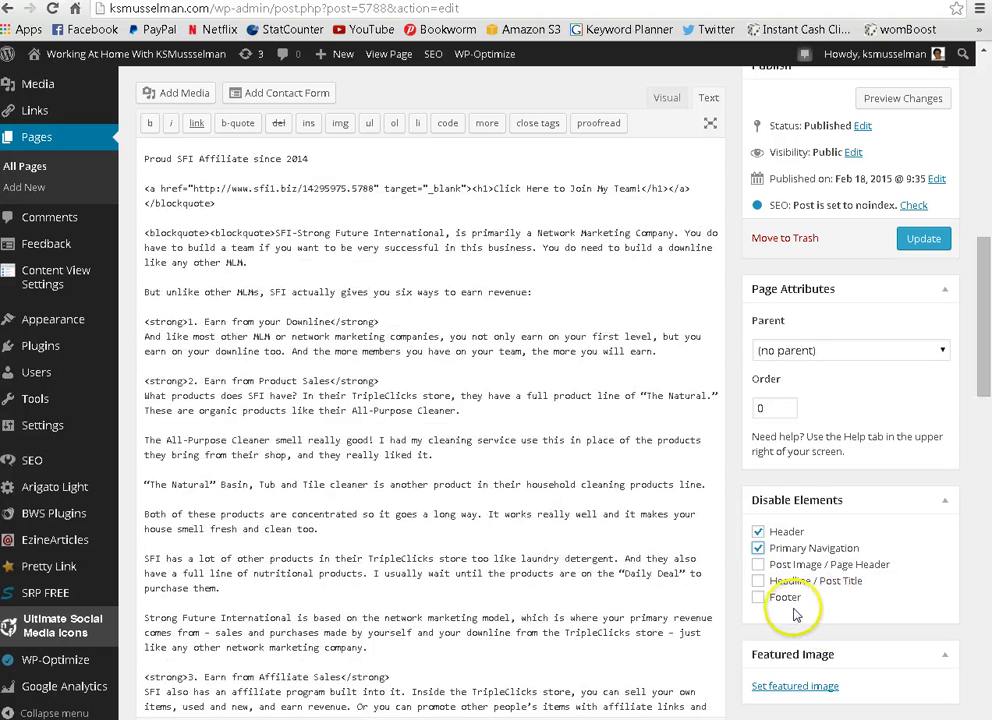
left_click(759, 598)
left_click(734, 678)
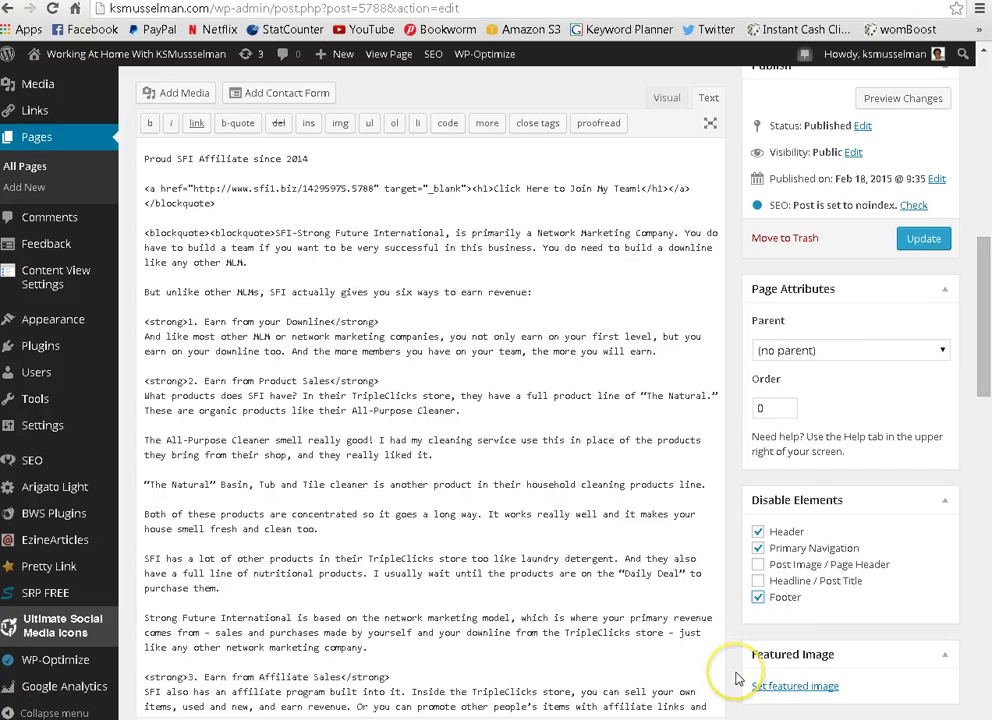
- Update the page and scroll up to the update confirmation
left_click(921, 238)
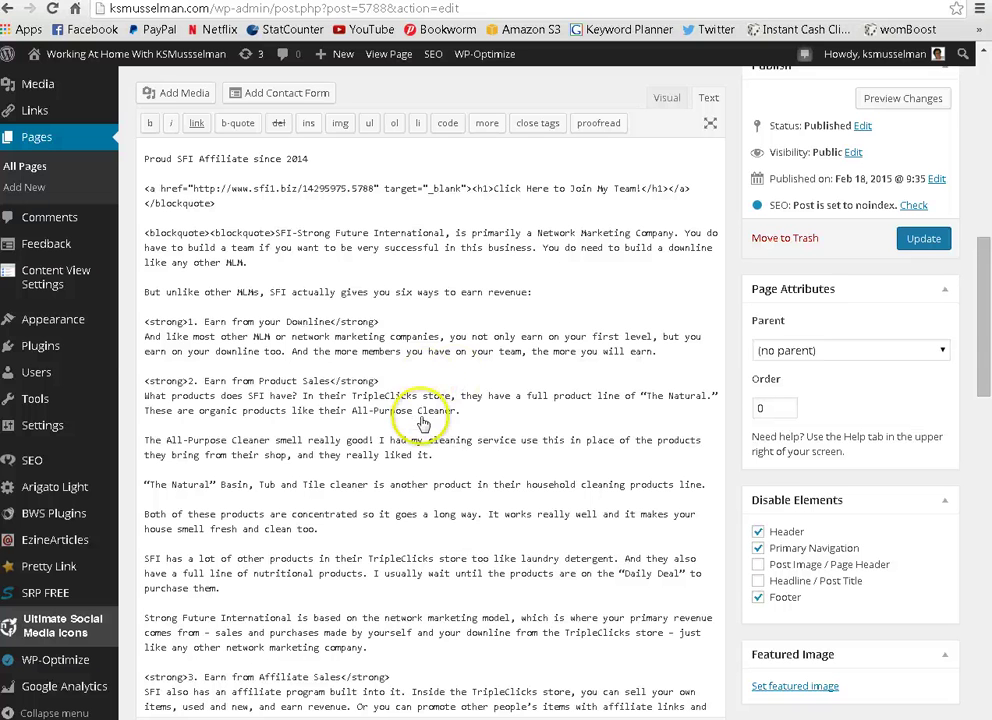
scroll(567, 375, "up", 3)
scroll(432, 221, "up", 5)
scroll(440, 280, "up", 5)
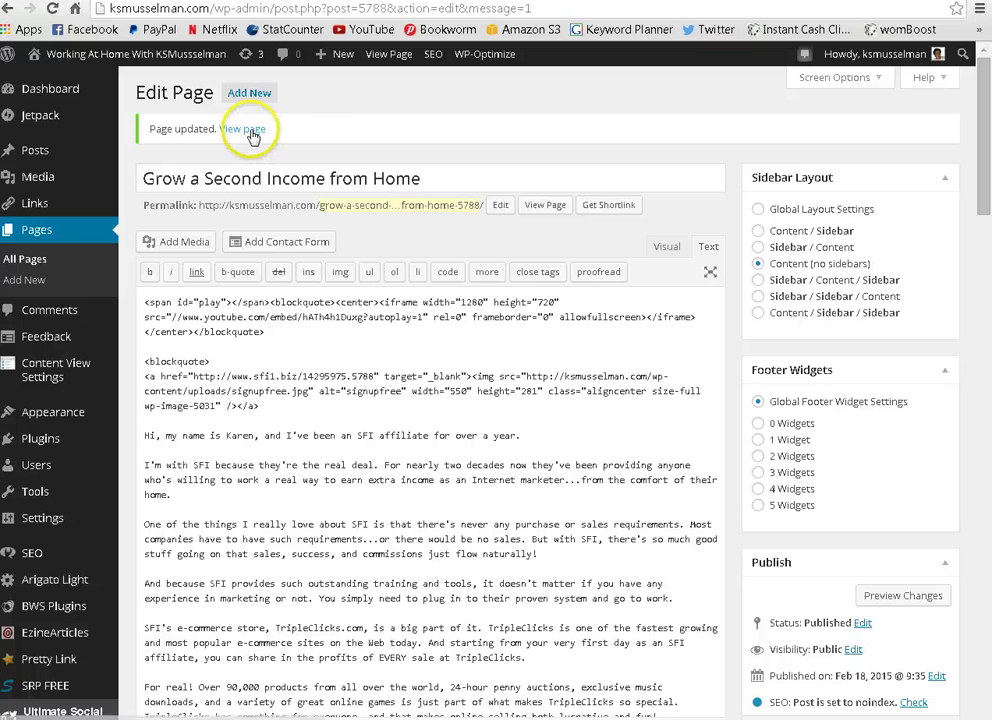
- View the updated Grow a Second Income from Home page live and scroll down it
left_click(252, 130)
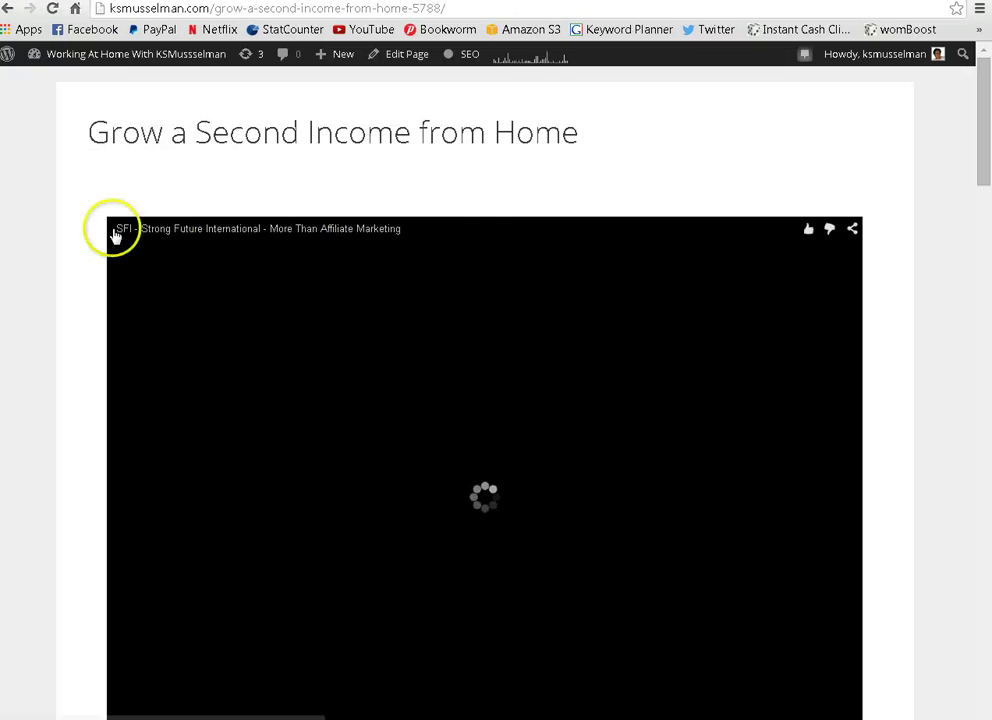
scroll(40, 214, "down", 3)
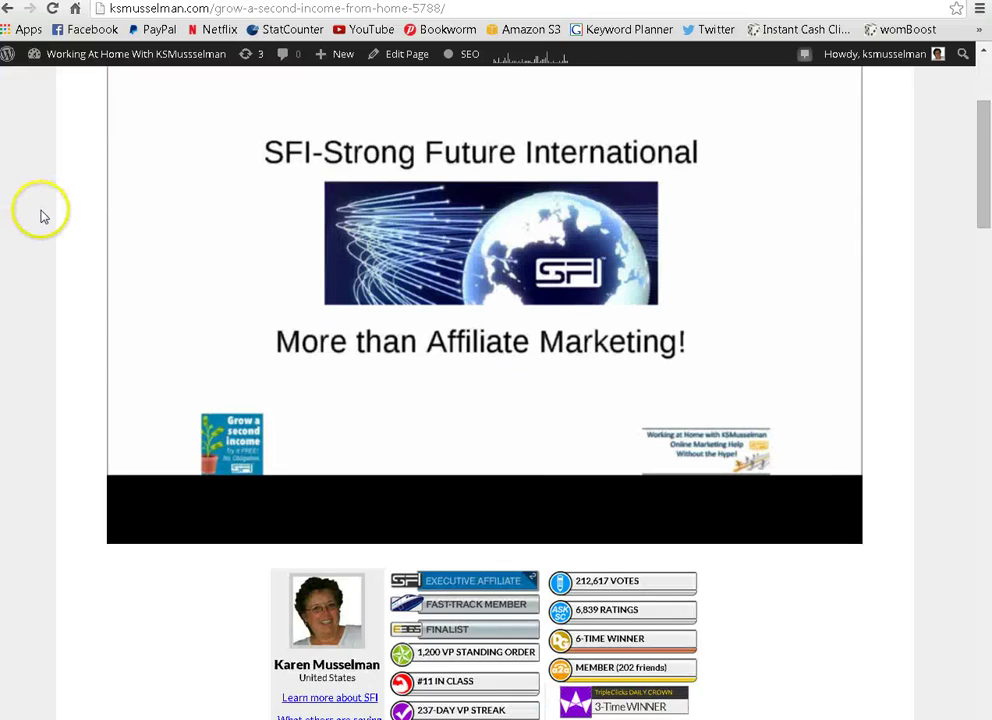
scroll(42, 216, "down", 1)
scroll(42, 216, "down", 1)
scroll(42, 216, "down", 2)
scroll(44, 216, "down", 2)
scroll(44, 216, "down", 2)
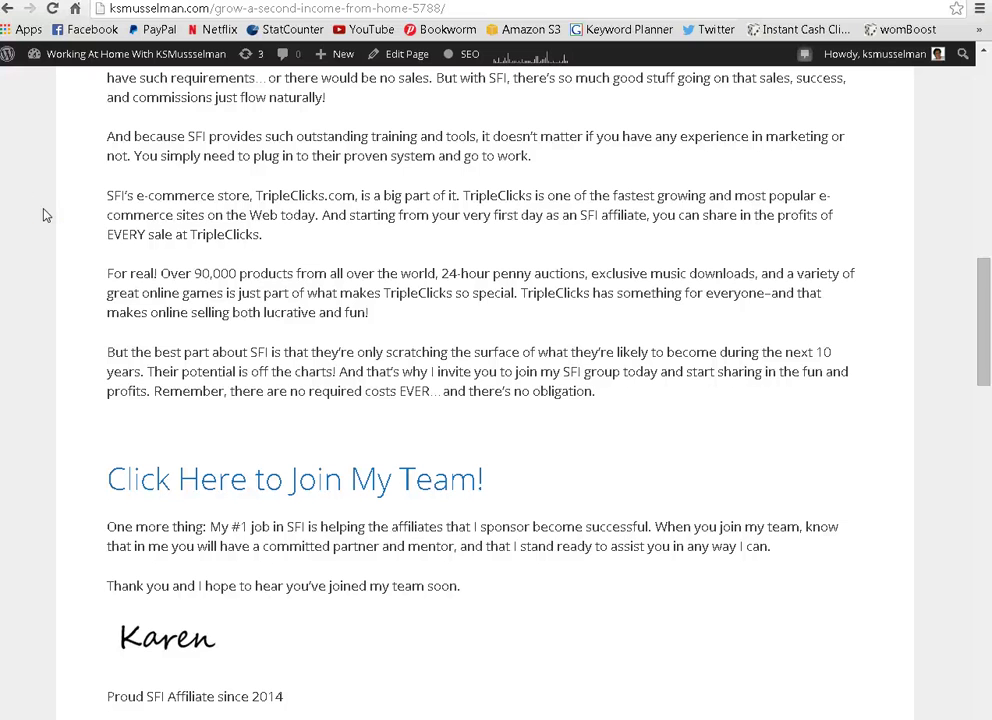
- Browse up and down the headerless page to check its content without the menu
left_click(43, 262)
scroll(44, 266, "down", 2)
scroll(13, 394, "down", 2)
scroll(44, 388, "down", 1)
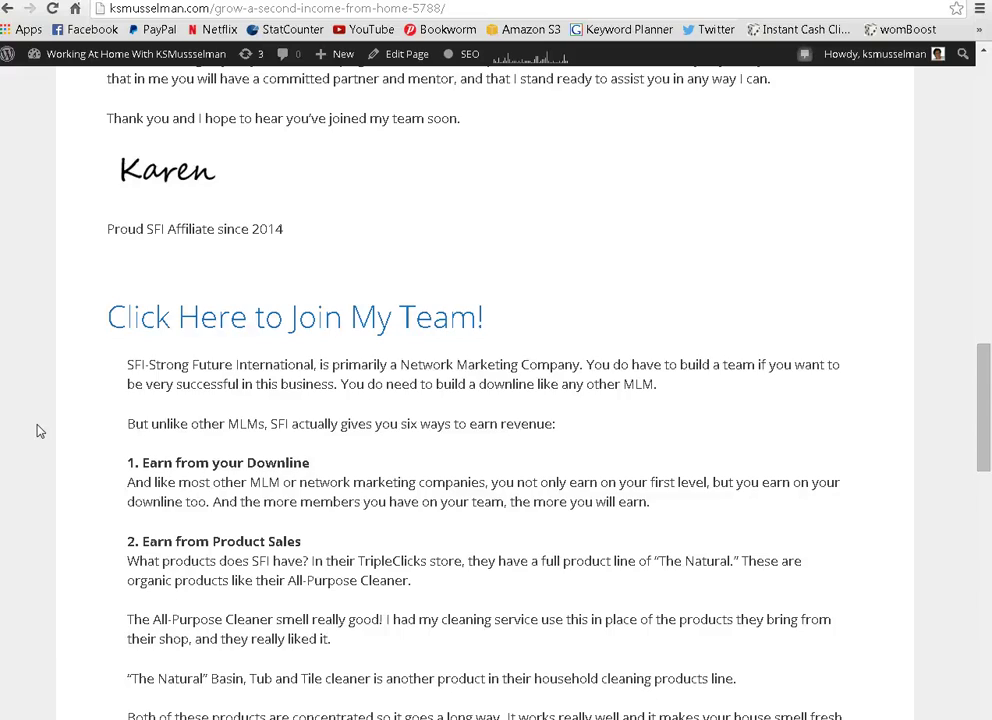
scroll(37, 430, "down", 3)
scroll(37, 430, "down", 5)
scroll(37, 430, "down", 3)
scroll(37, 430, "down", 3)
scroll(37, 430, "down", 3)
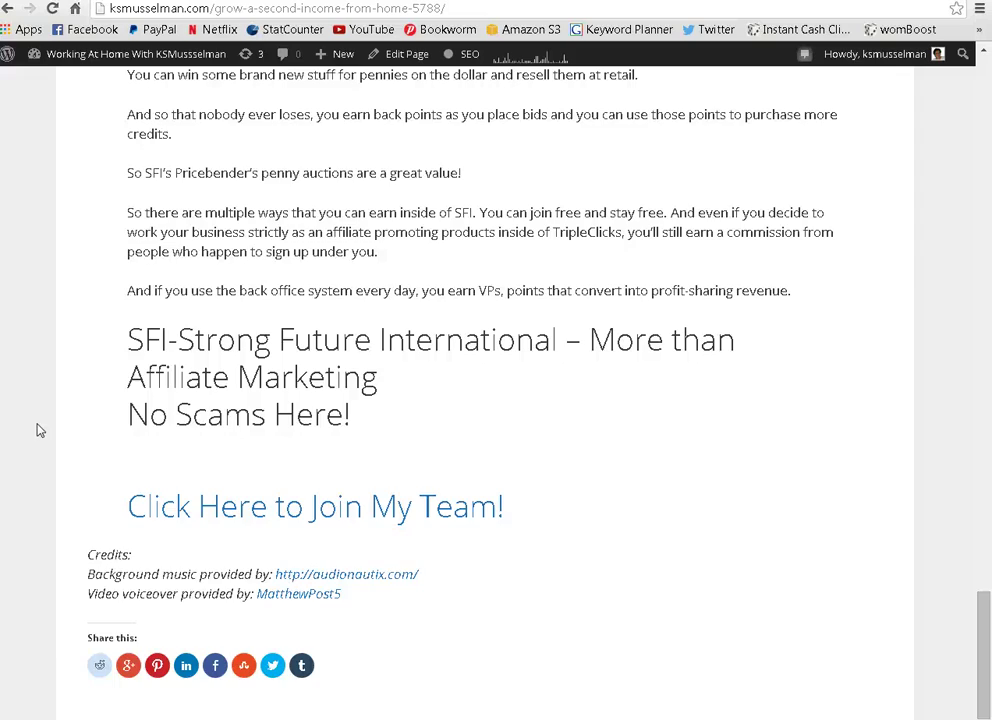
scroll(37, 430, "up", 4)
scroll(37, 430, "up", 2)
scroll(37, 430, "down", 2)
scroll(37, 430, "down", 4)
scroll(37, 430, "up", 5)
scroll(38, 428, "up", 5)
scroll(38, 428, "up", 5)
scroll(40, 427, "up", 5)
scroll(40, 427, "up", 4)
- Scroll to the bottom of the page, showing the join-my-team link and credits
left_click(37, 333)
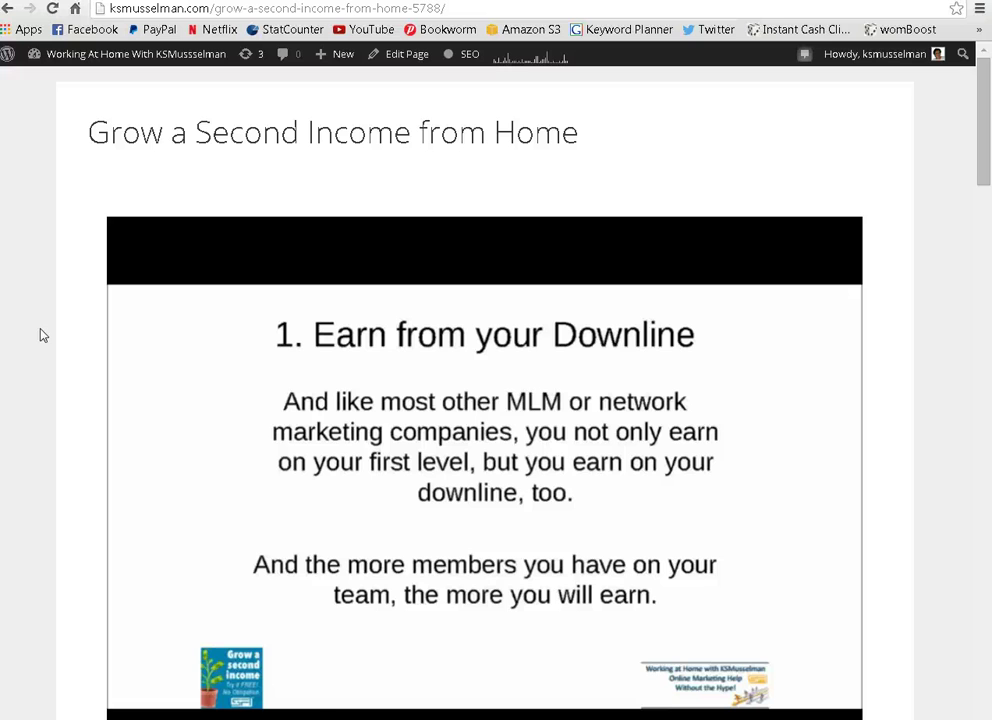
left_click(44, 282)
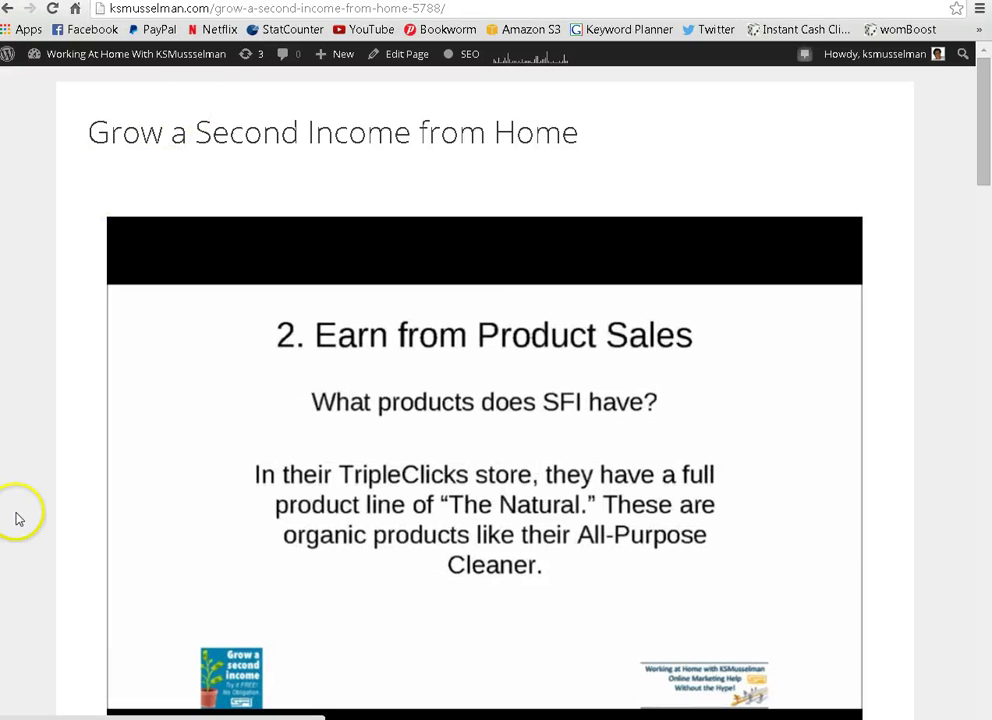
scroll(16, 518, "down", 3)
scroll(16, 518, "down", 8)
scroll(16, 518, "down", 4)
scroll(18, 517, "down", 6)
scroll(18, 517, "down", 5)
scroll(18, 517, "down", 2)
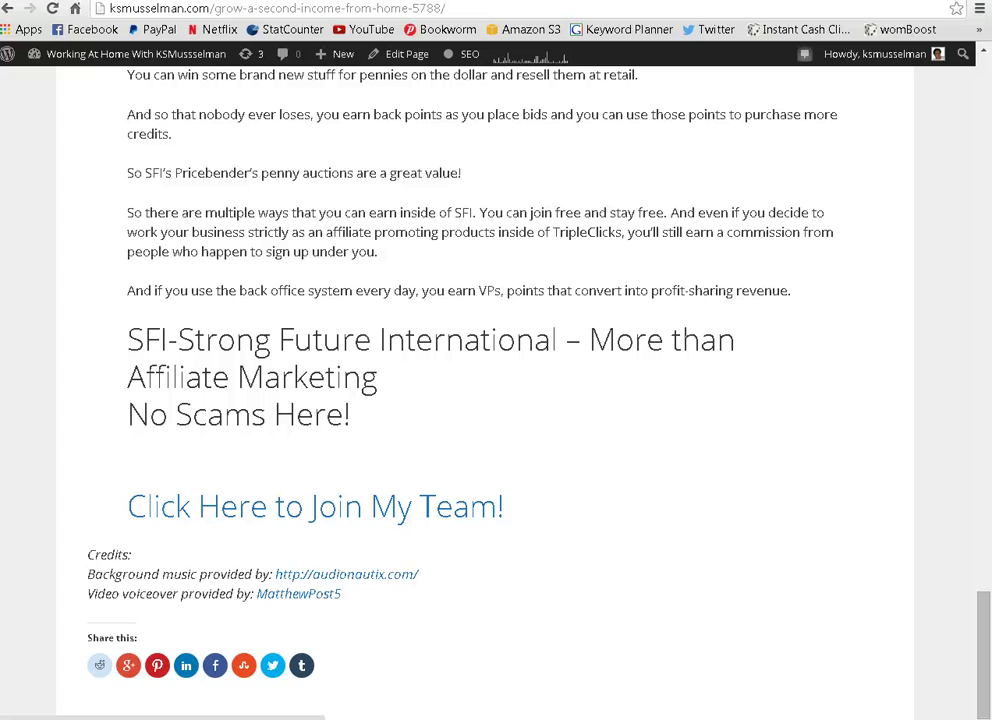
- Return to the dashboard and open the Working At Home blog's list of 160 posts
left_click(225, 5)
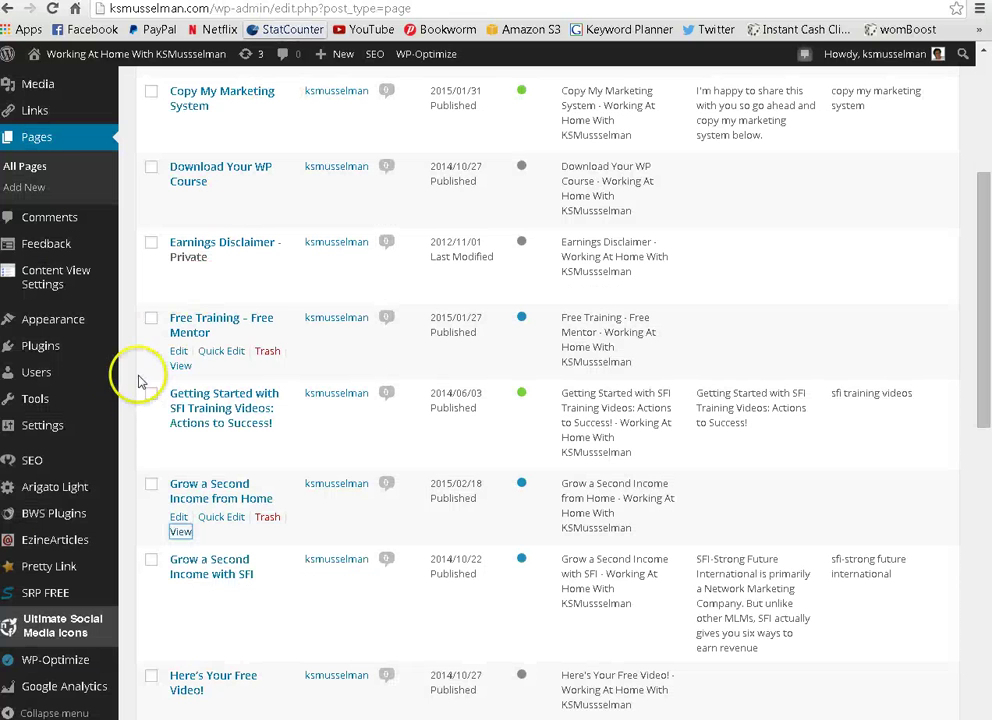
scroll(135, 467, "up", 3)
scroll(146, 454, "up", 1)
mouse_move(35, 150)
left_click(153, 150)
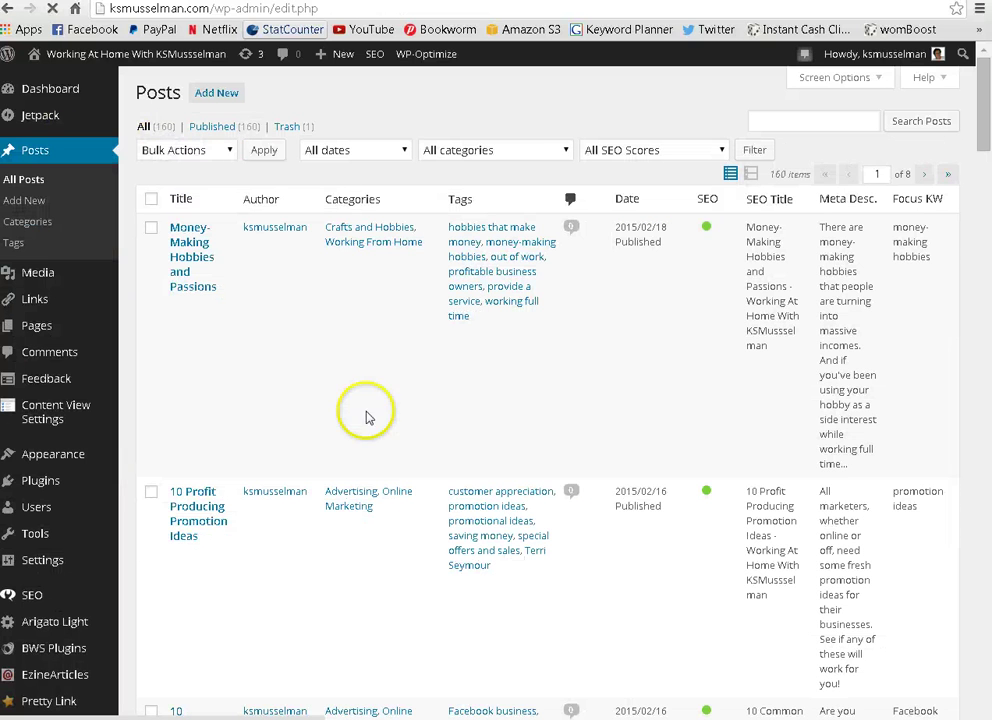
mouse_move(128, 54)
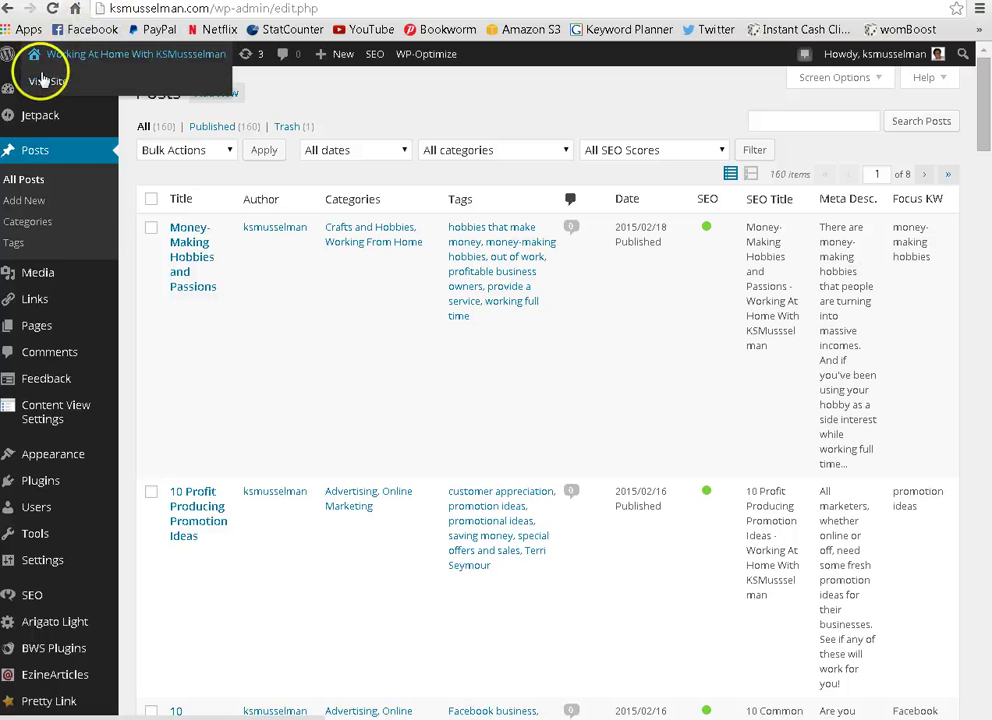
- Visit the blog's public homepage and scroll down through its content
right_click(38, 81)
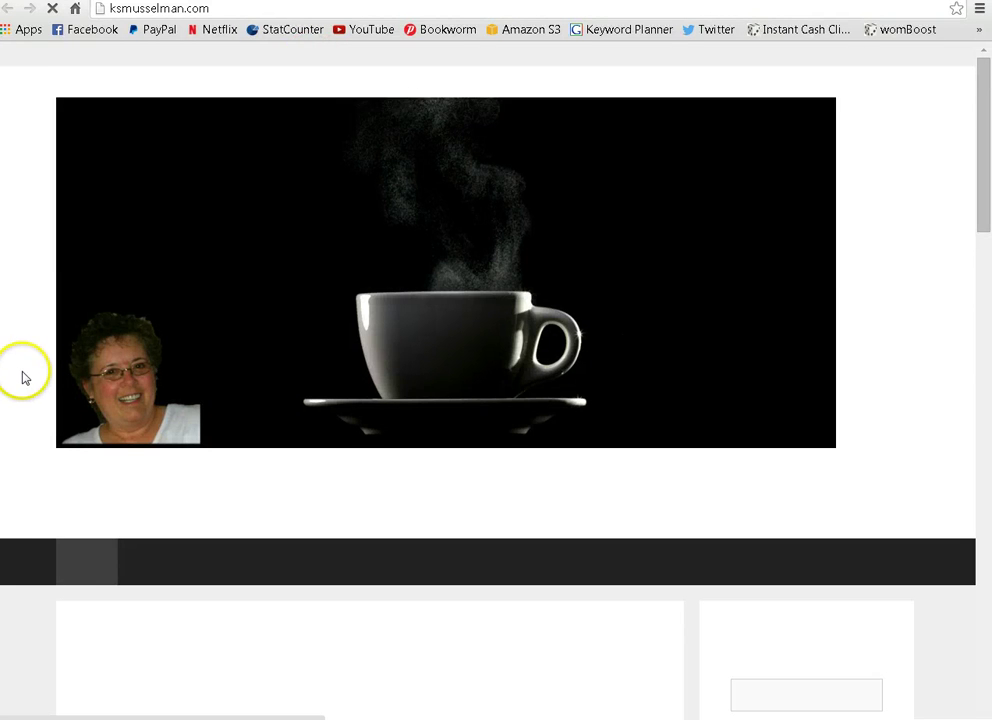
scroll(22, 347, "down", 3)
scroll(24, 343, "down", 1)
scroll(24, 343, "down", 1)
scroll(42, 340, "down", 2)
scroll(40, 338, "down", 1)
scroll(36, 342, "down", 2)
scroll(35, 343, "down", 2)
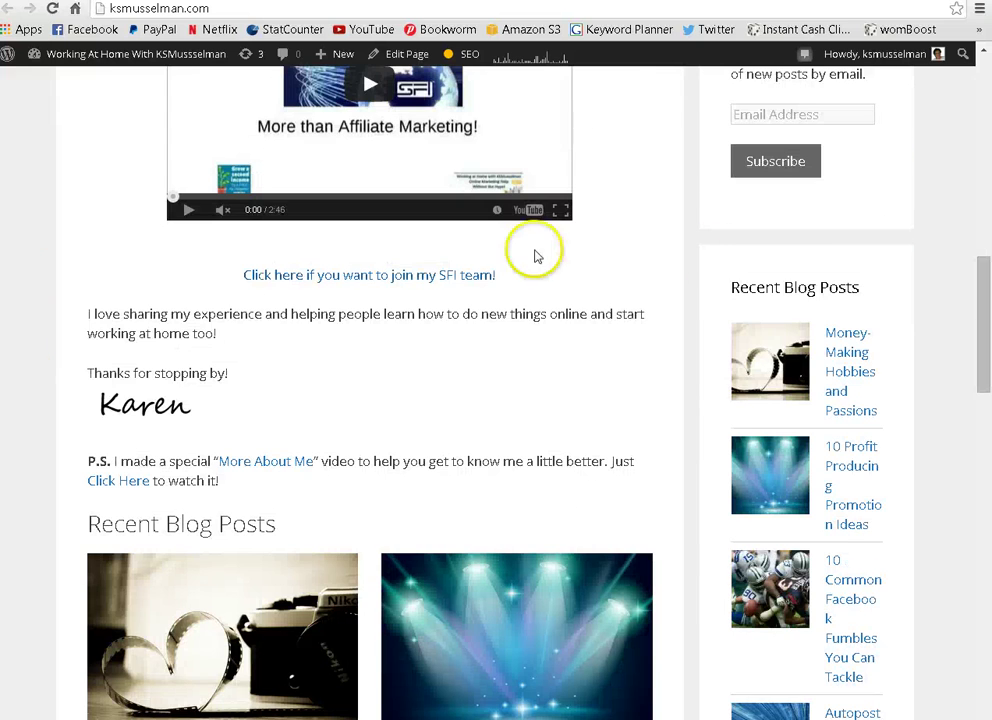
left_click(934, 289)
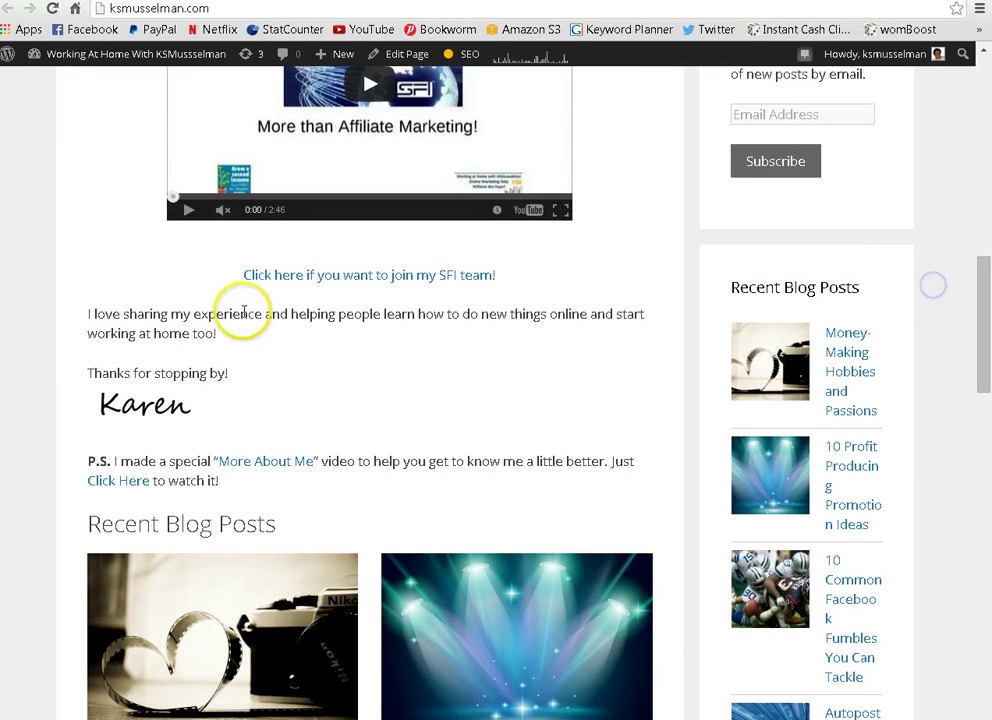
scroll(36, 371, "down", 2)
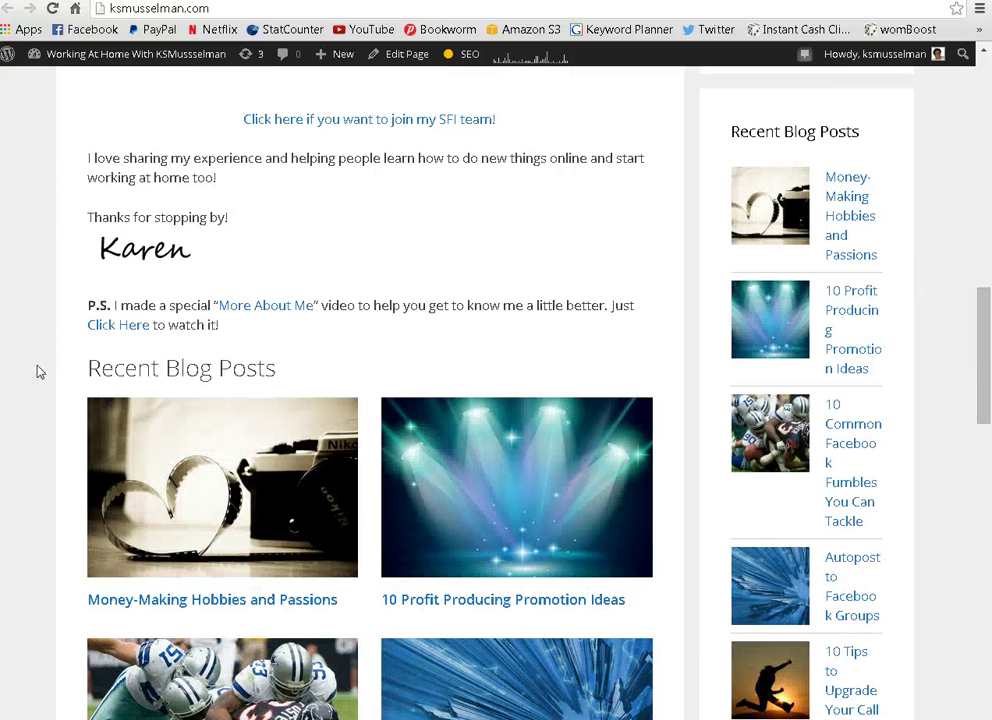
scroll(36, 371, "down", 2)
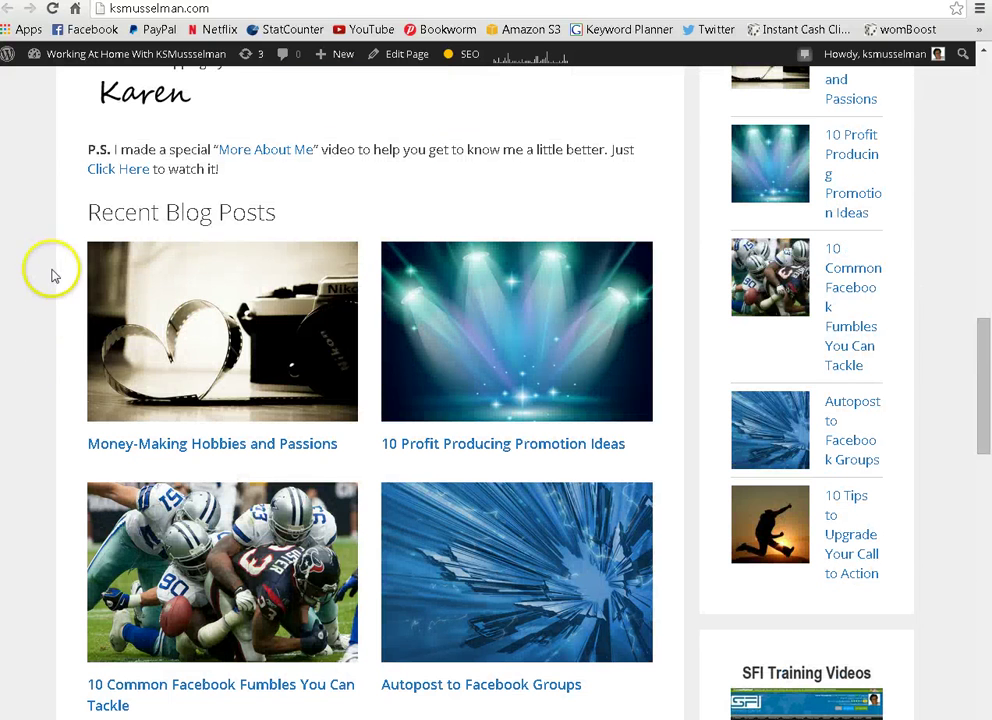
scroll(36, 318, "down", 2)
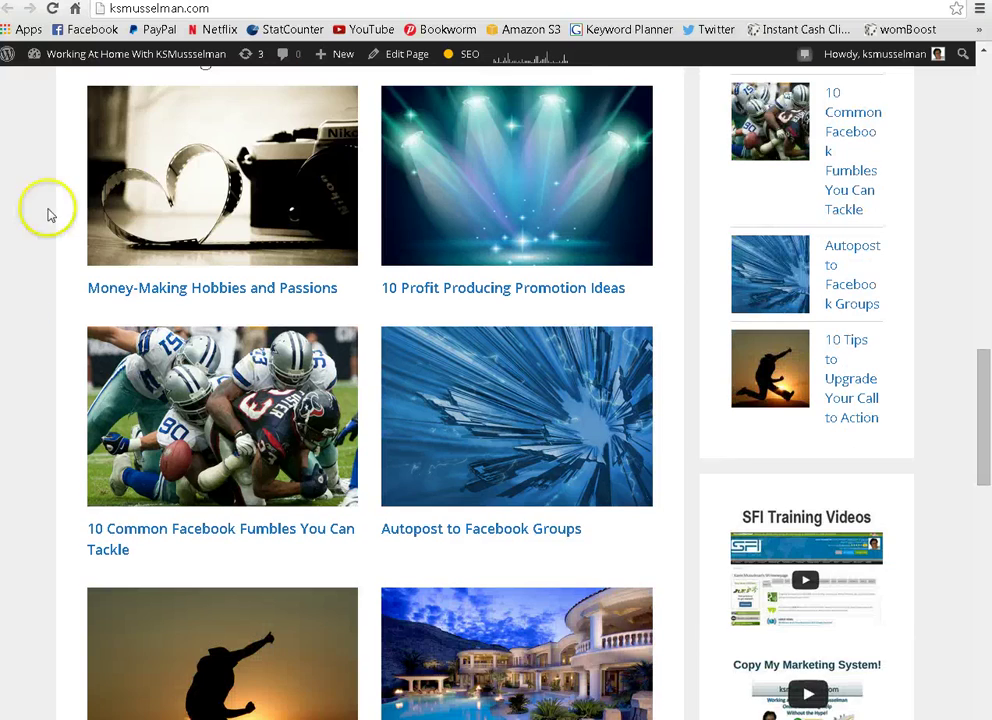
scroll(52, 335, "down", 2)
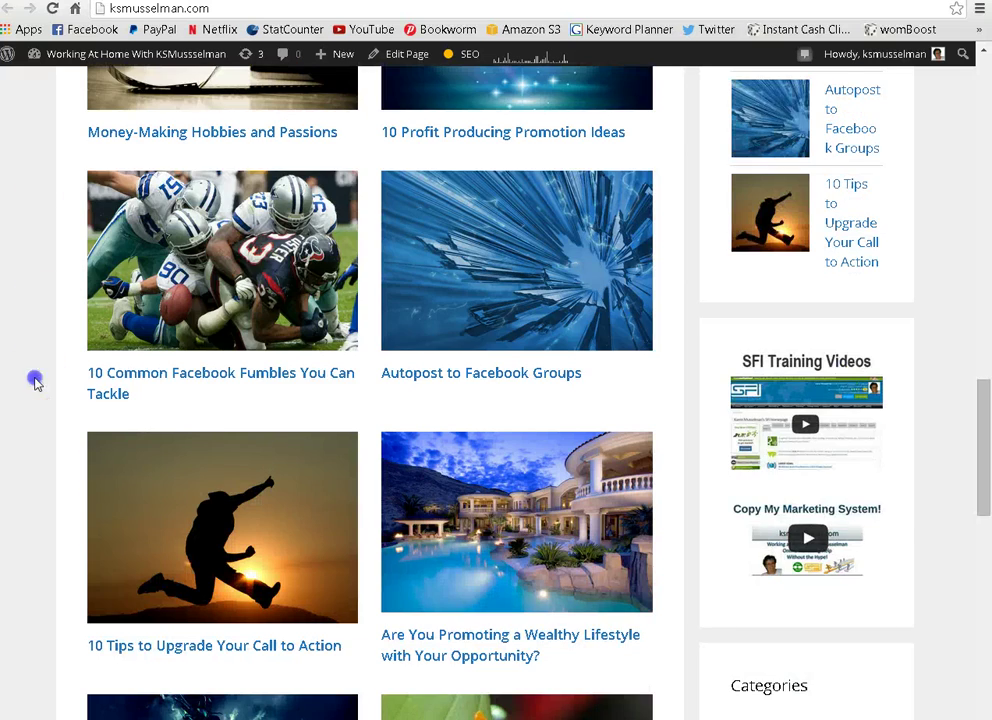
scroll(33, 379, "down", 2)
scroll(38, 414, "down", 3)
scroll(43, 417, "down", 2)
scroll(43, 417, "down", 2)
scroll(43, 417, "down", 2)
scroll(43, 417, "down", 2)
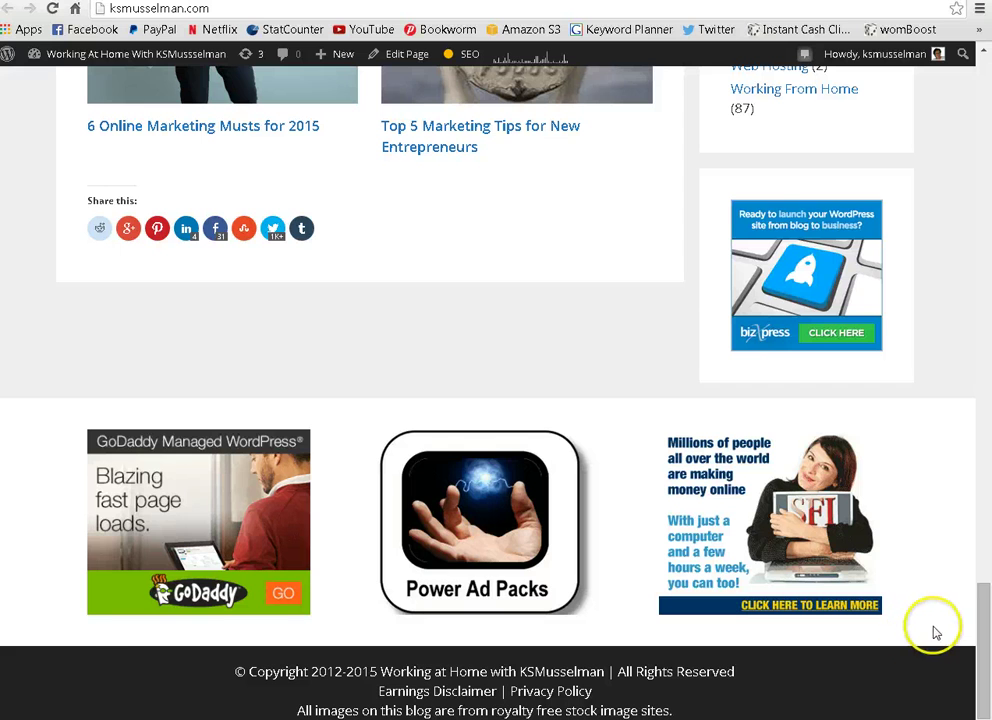
- Scroll back to the homepage top with its header image, site title and full menu
left_click(50, 617)
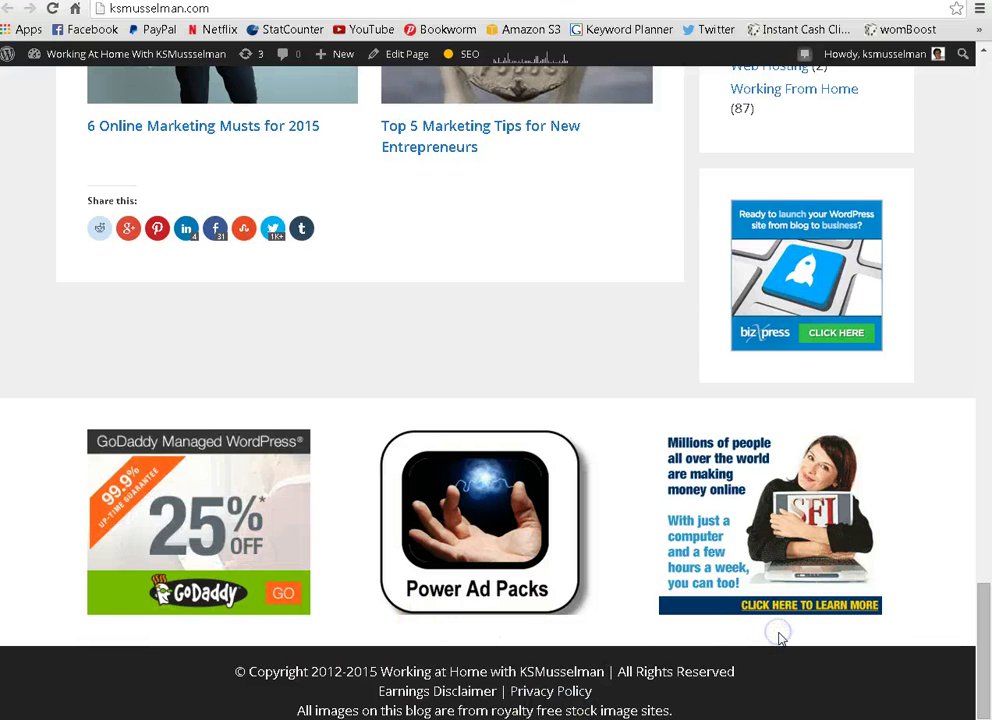
scroll(64, 529, "up", 2)
scroll(63, 531, "up", 5)
scroll(64, 531, "up", 5)
scroll(64, 531, "up", 4)
scroll(64, 531, "up", 4)
scroll(63, 529, "up", 5)
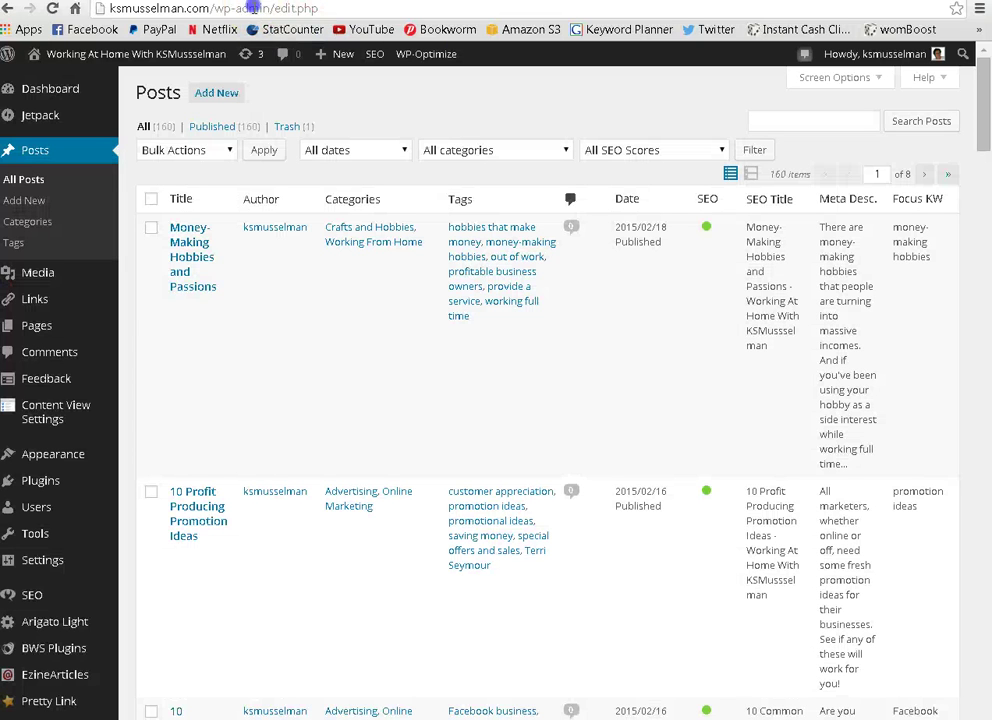
- Log in at jimscustomcrafts.com/wp-admin and view Appearance > Themes, where Sigma is active among eight themes
left_click(255, 8)
type("jimscustomcraft")
key("Down")
key("Return")
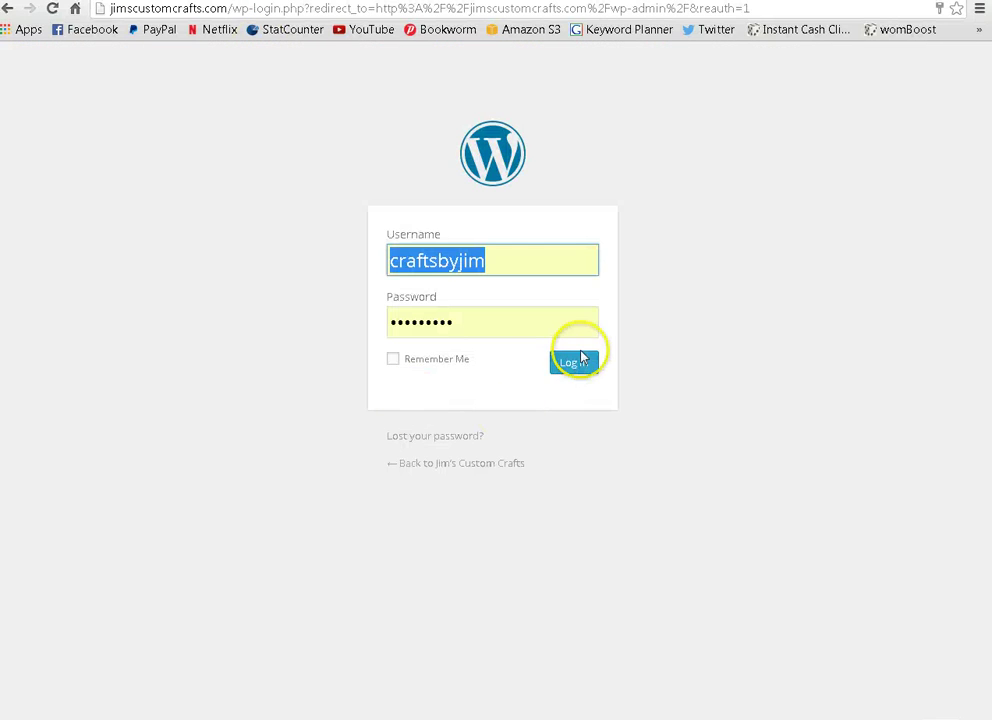
left_click(576, 364)
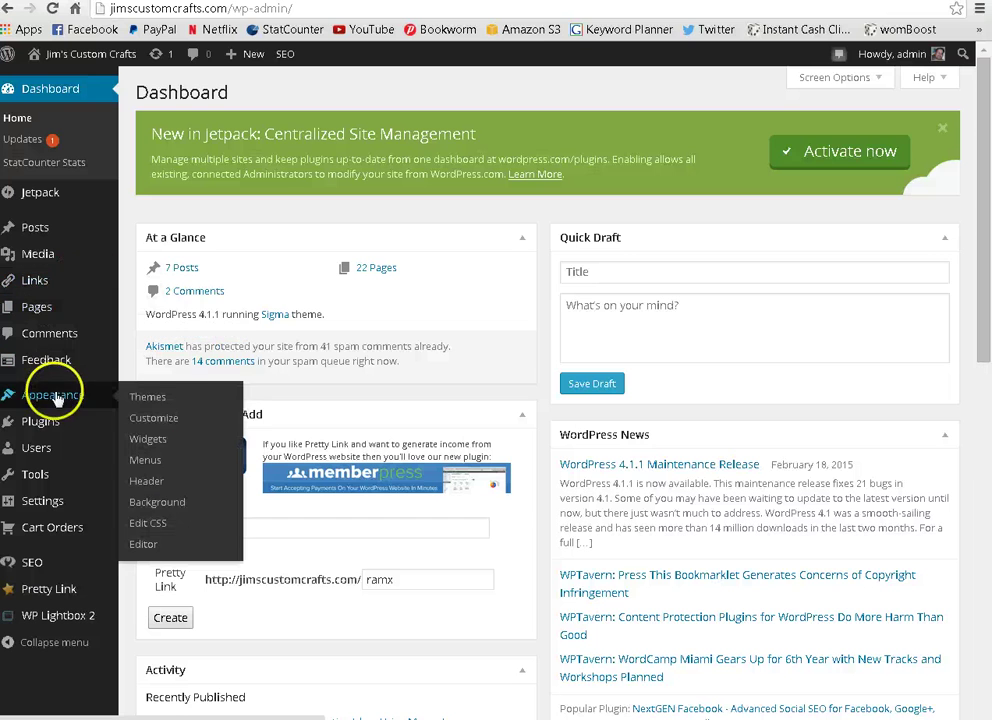
left_click(186, 396)
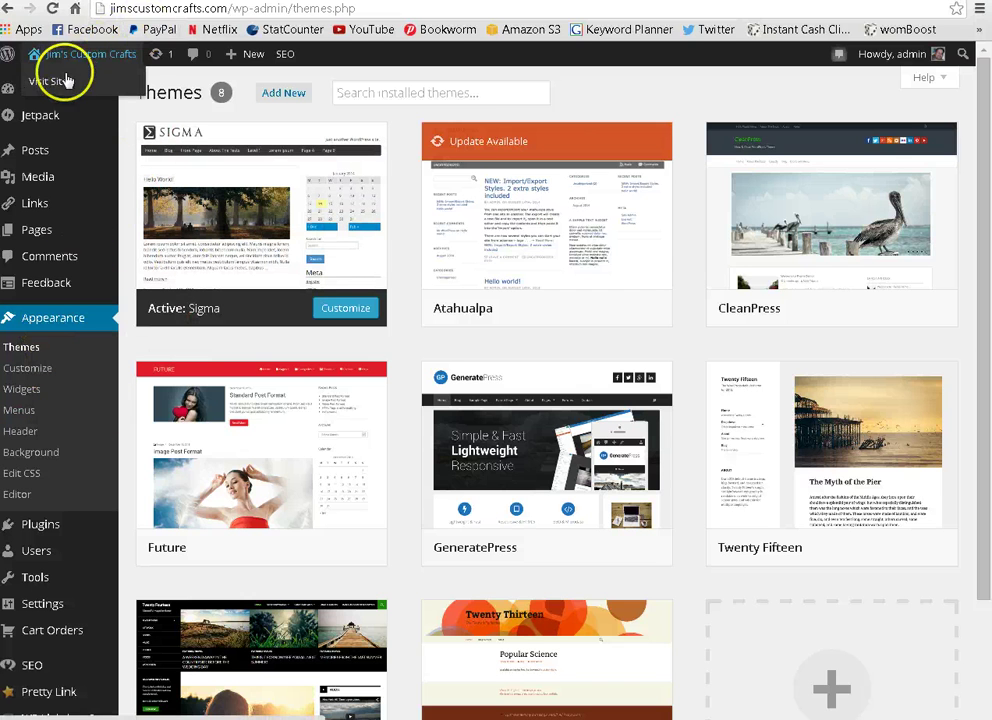
right_click(52, 80)
- Open Jim's Custom Crafts live site in a new tab and browse its welcome video and product categories
left_click(100, 92)
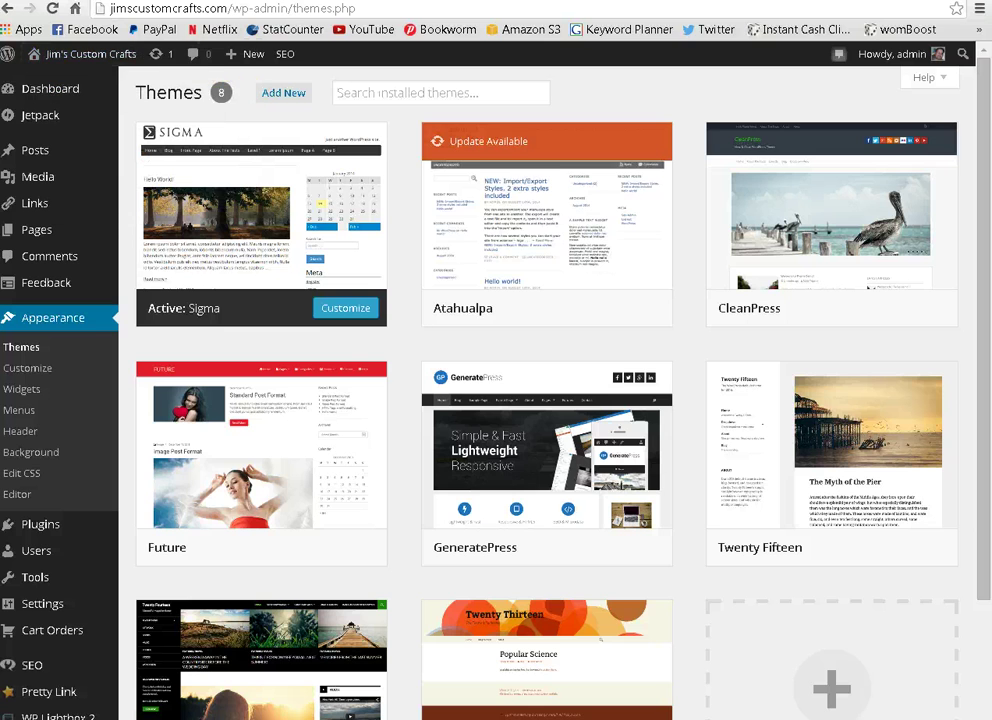
key("ctrl+Tab")
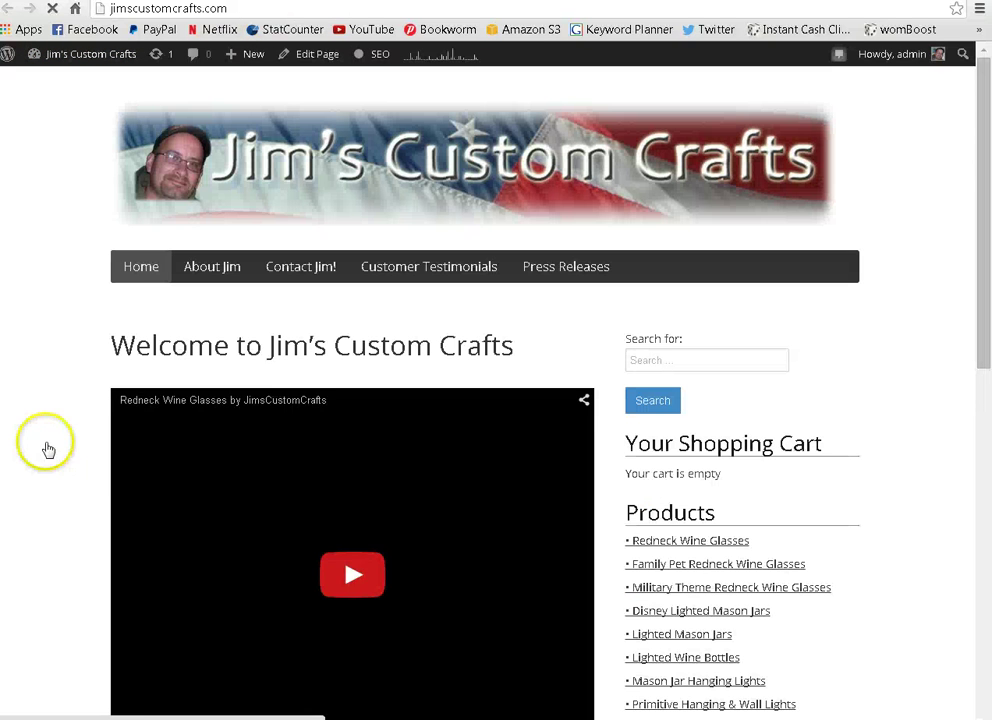
scroll(55, 422, "down", 1)
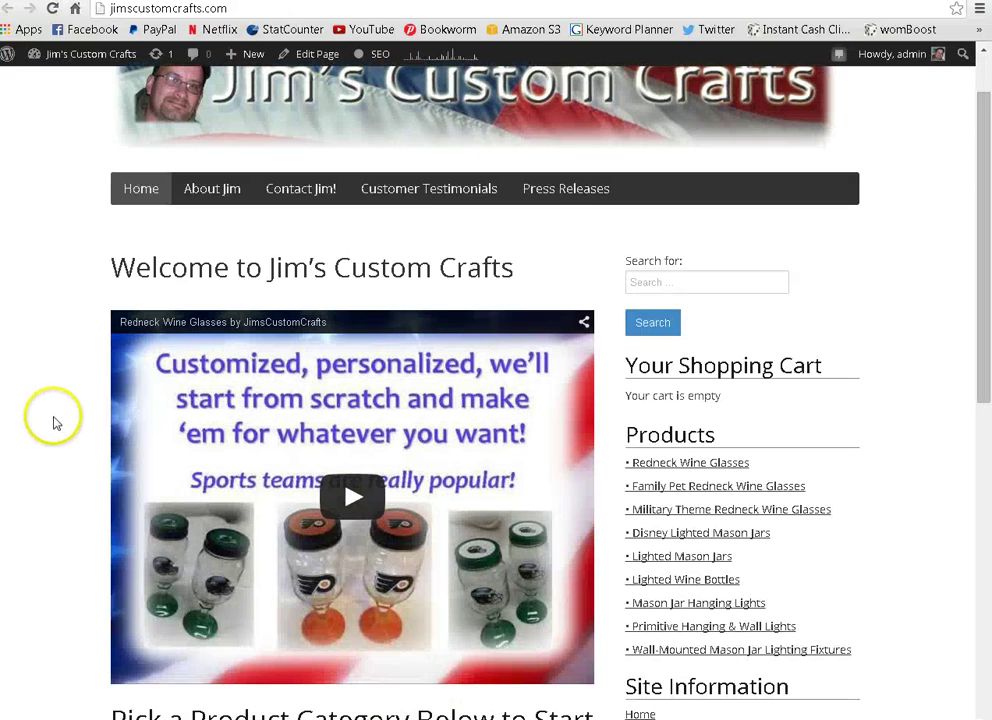
scroll(62, 419, "down", 3)
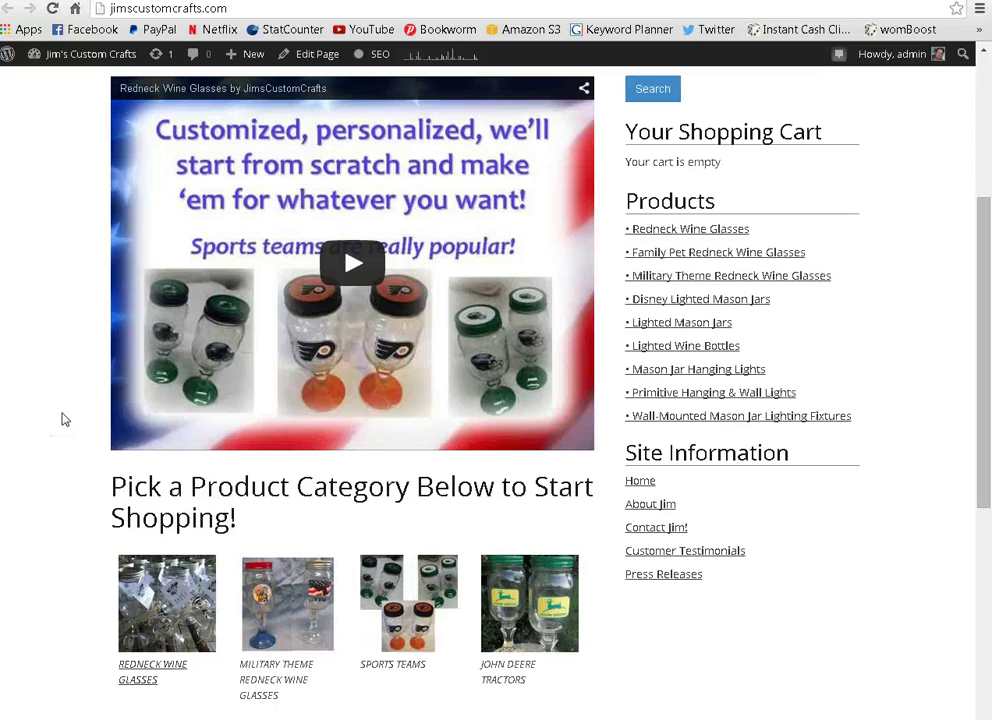
scroll(66, 330, "down", 4)
scroll(69, 333, "down", 2)
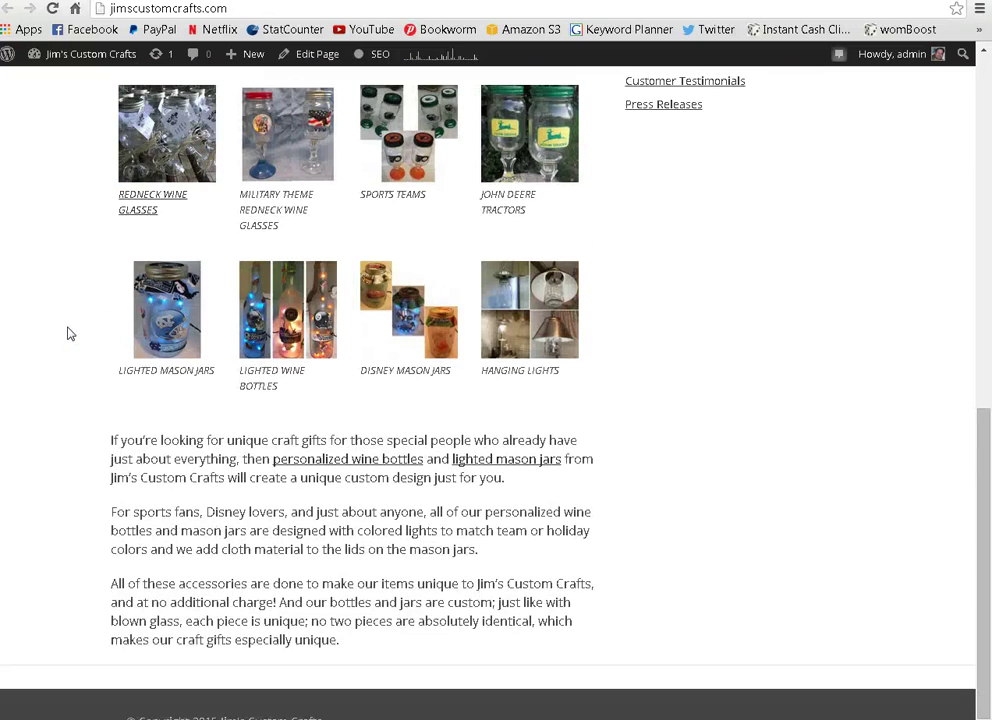
scroll(75, 437, "up", 3)
scroll(75, 437, "up", 6)
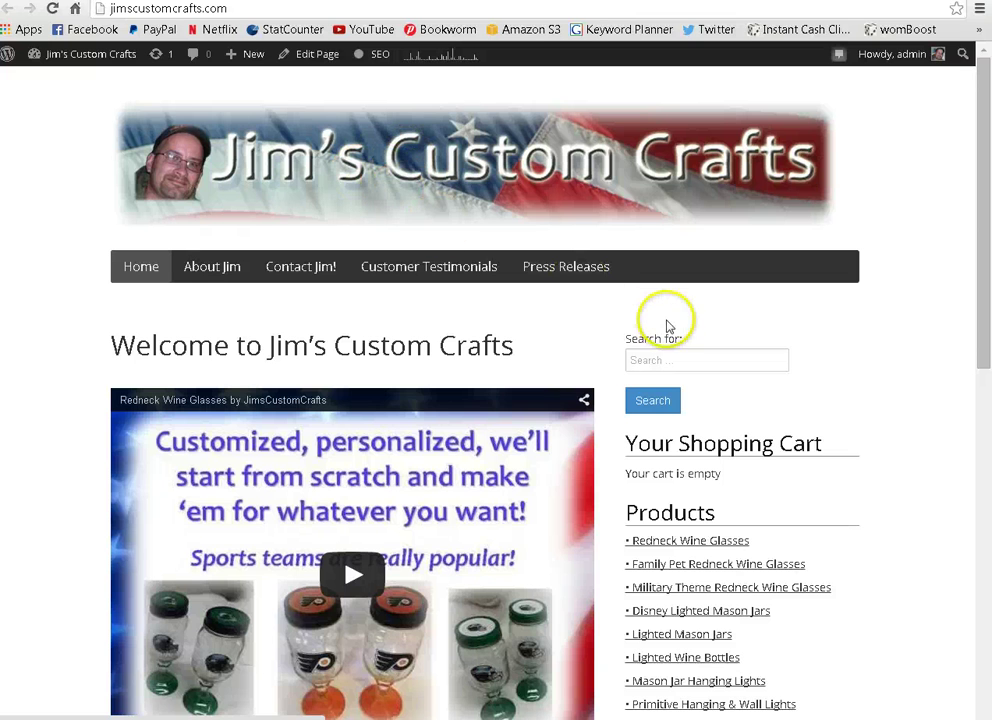
scroll(925, 420, "down", 2)
scroll(925, 418, "down", 2)
scroll(918, 414, "up", 2)
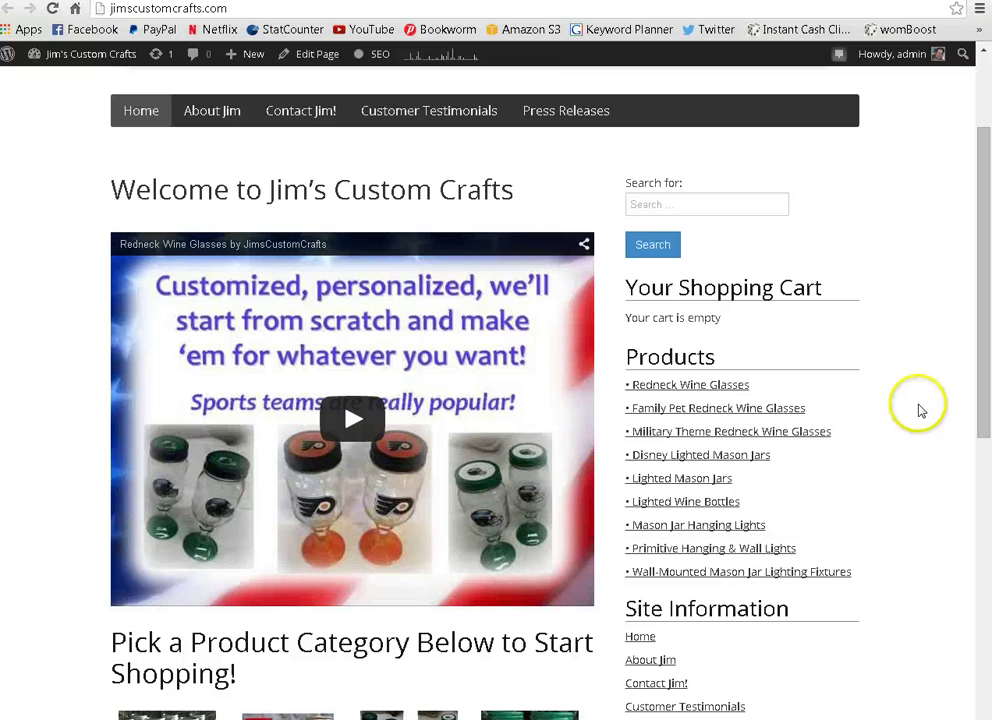
- Open the Redneck Wine Glasses product page from the Products sidebar and scroll down
left_click(692, 384)
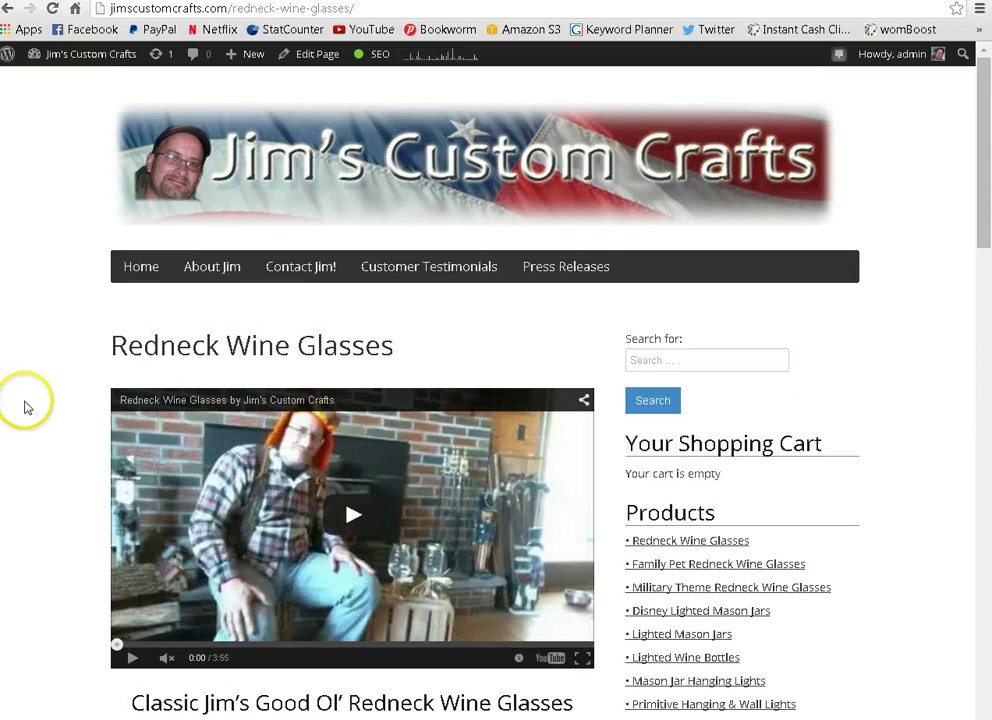
scroll(44, 407, "down", 1)
scroll(48, 406, "down", 2)
scroll(52, 405, "down", 2)
scroll(54, 404, "down", 2)
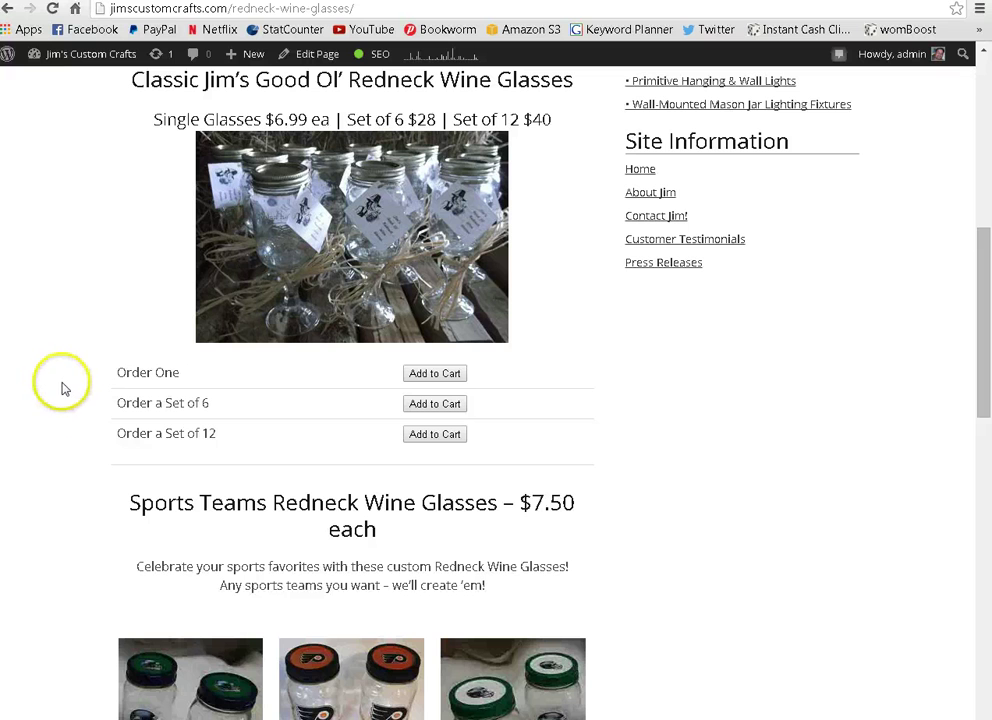
- Review the product's order options and description, then return to its title
left_click(490, 378)
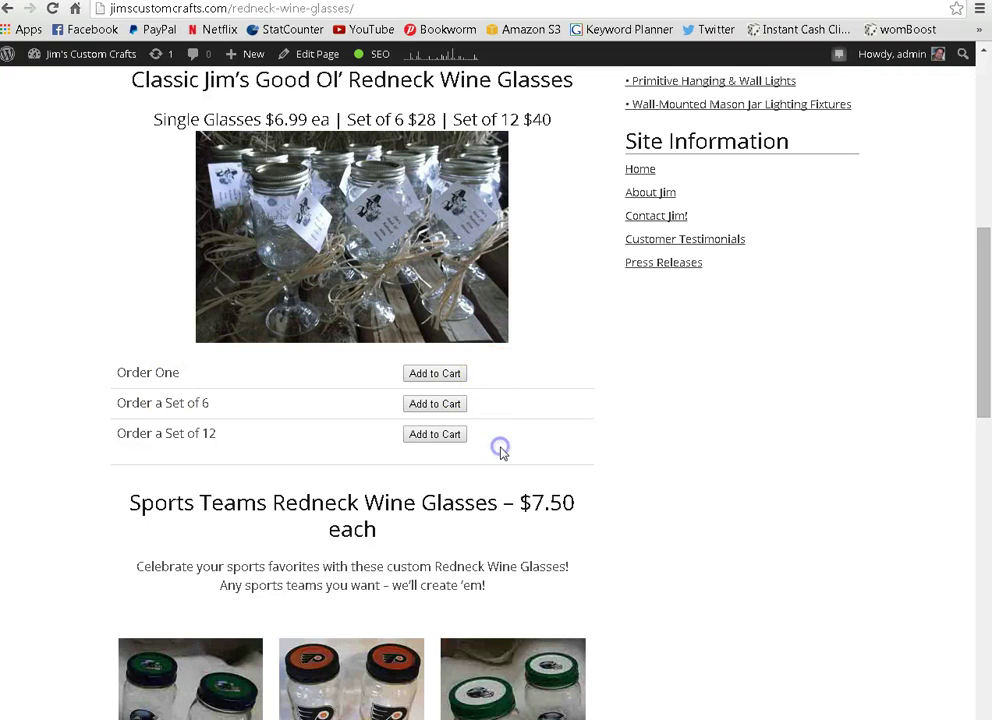
scroll(63, 455, "down", 5)
scroll(63, 455, "down", 2)
scroll(63, 455, "down", 2)
scroll(63, 455, "down", 2)
scroll(63, 455, "down", 1)
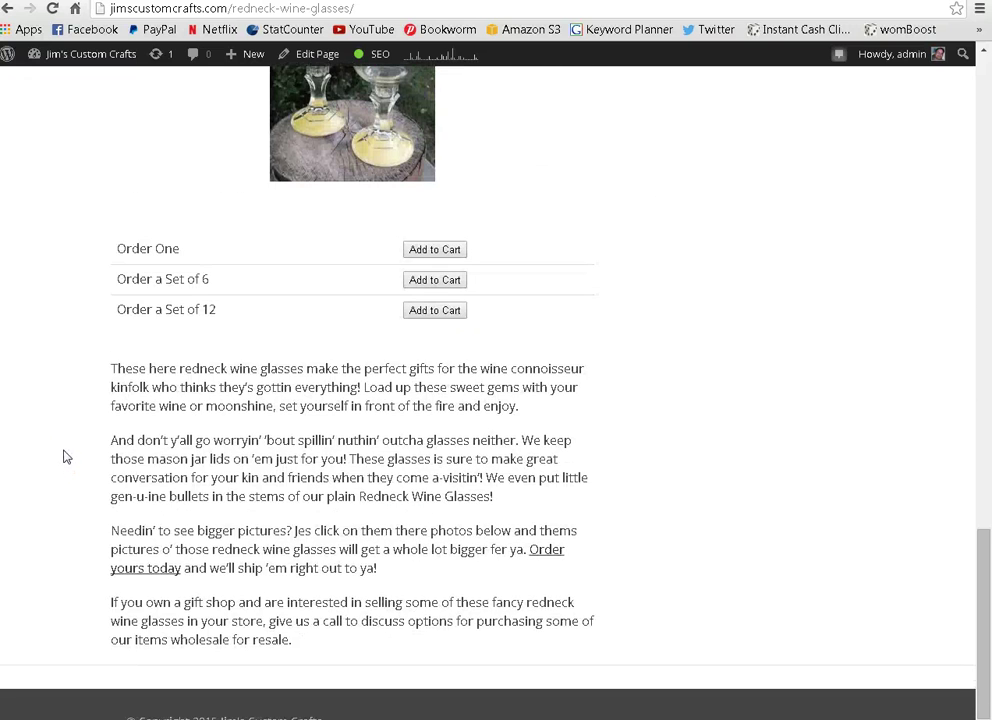
scroll(63, 456, "up", 3)
scroll(63, 456, "up", 4)
scroll(63, 456, "up", 6)
scroll(63, 456, "up", 5)
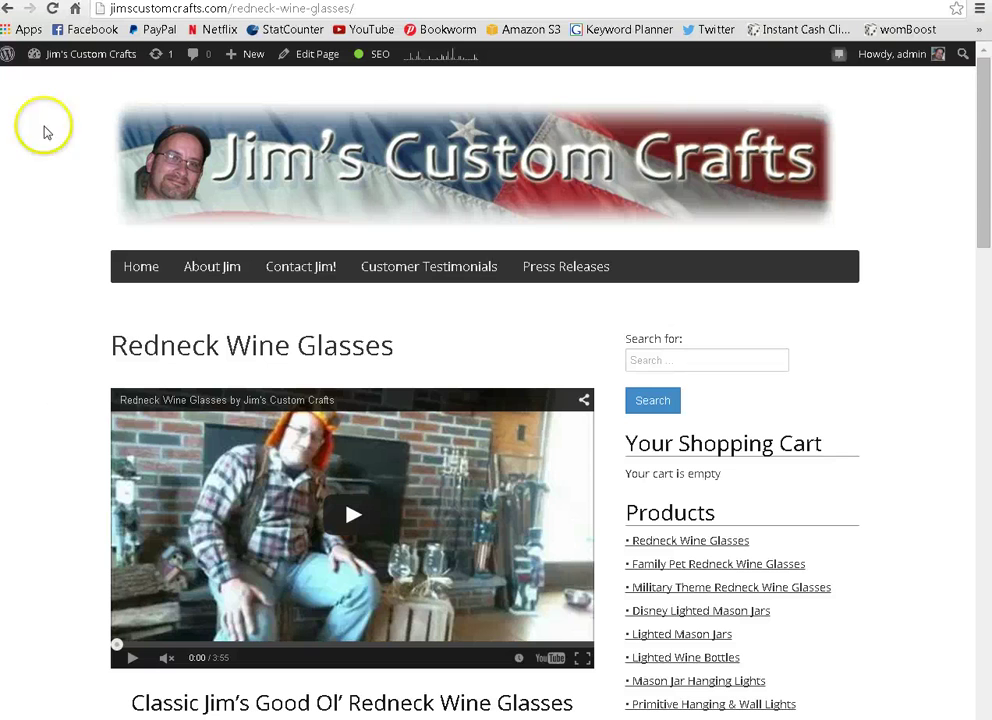
- Load smokerslogicecigs.com from the address-bar suggestion for 'smo'
left_click(269, 10)
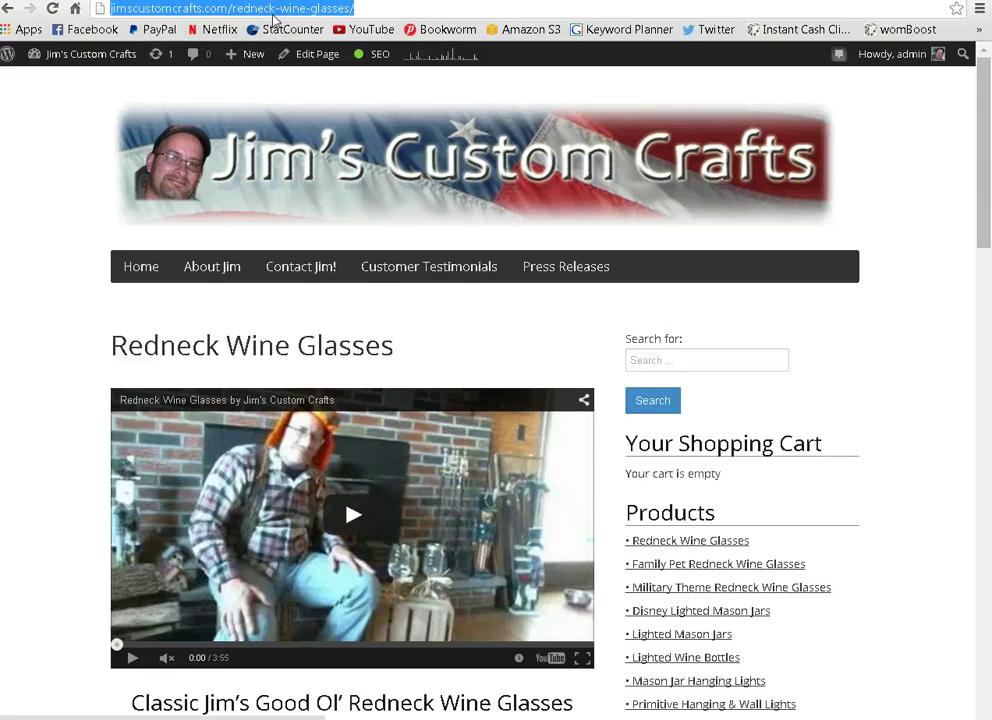
type("smokerslogicecigs.com")
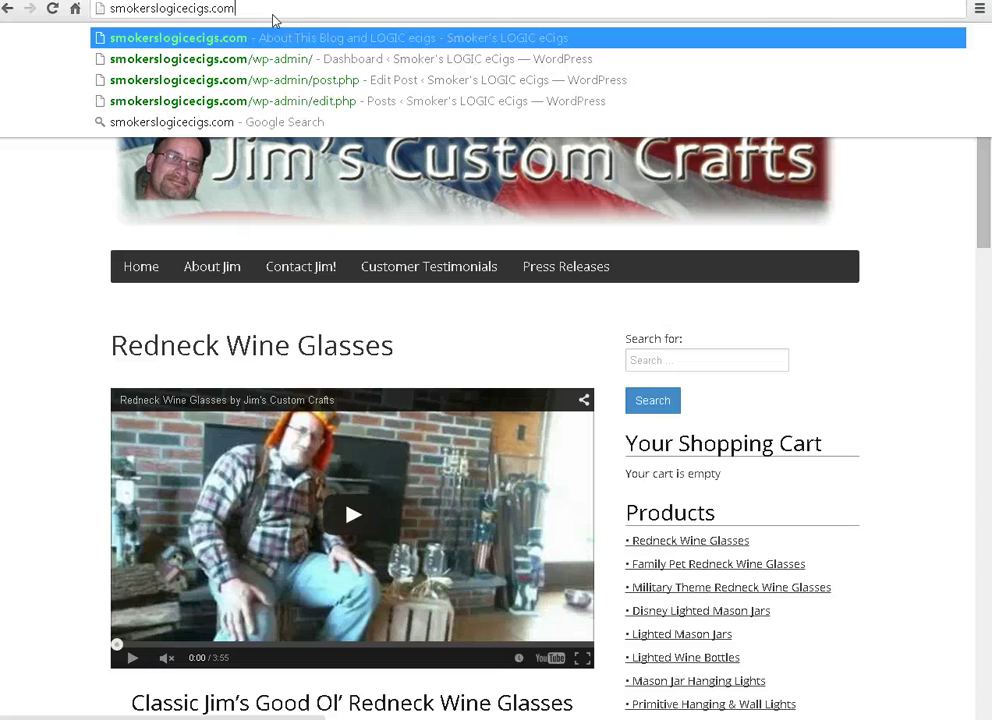
key("Return")
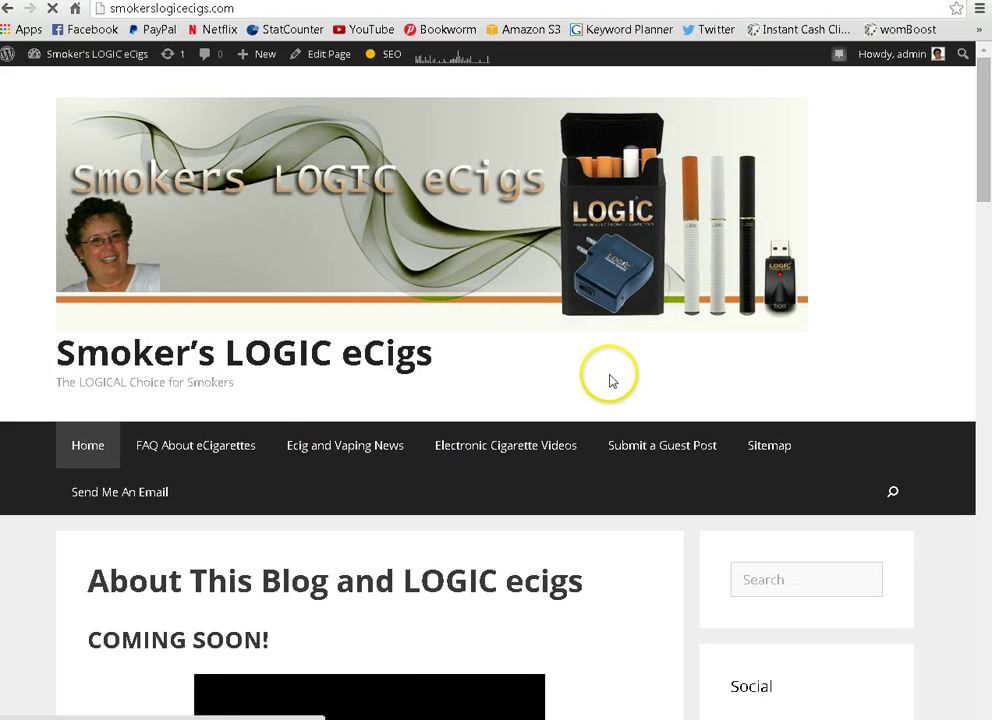
- Scroll down the About This Blog page to the recent ecig article listings and categories
scroll(613, 379, "down", 3)
scroll(655, 378, "down", 1)
scroll(655, 378, "down", 2)
scroll(655, 378, "down", 2)
scroll(655, 380, "down", 3)
scroll(655, 380, "down", 2)
scroll(655, 380, "down", 2)
scroll(655, 380, "down", 3)
left_click(212, 437)
scroll(58, 518, "down", 3)
scroll(58, 518, "up", 3)
scroll(60, 516, "up", 5)
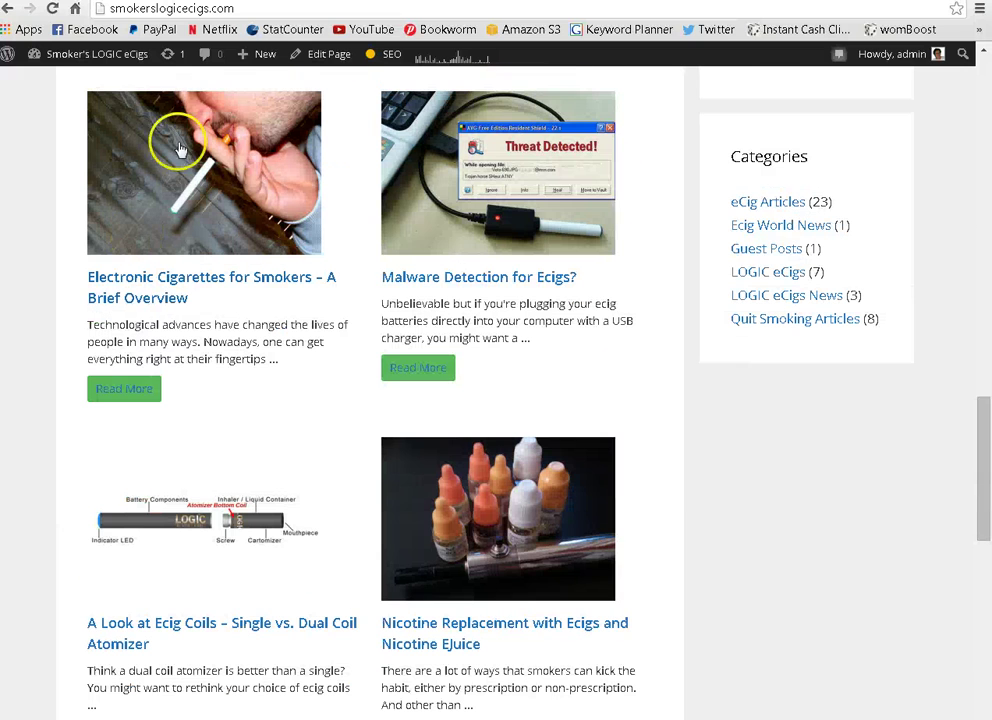
- Load partyideasbuzz.com and scroll down its homepage to the footer
left_click(243, 8)
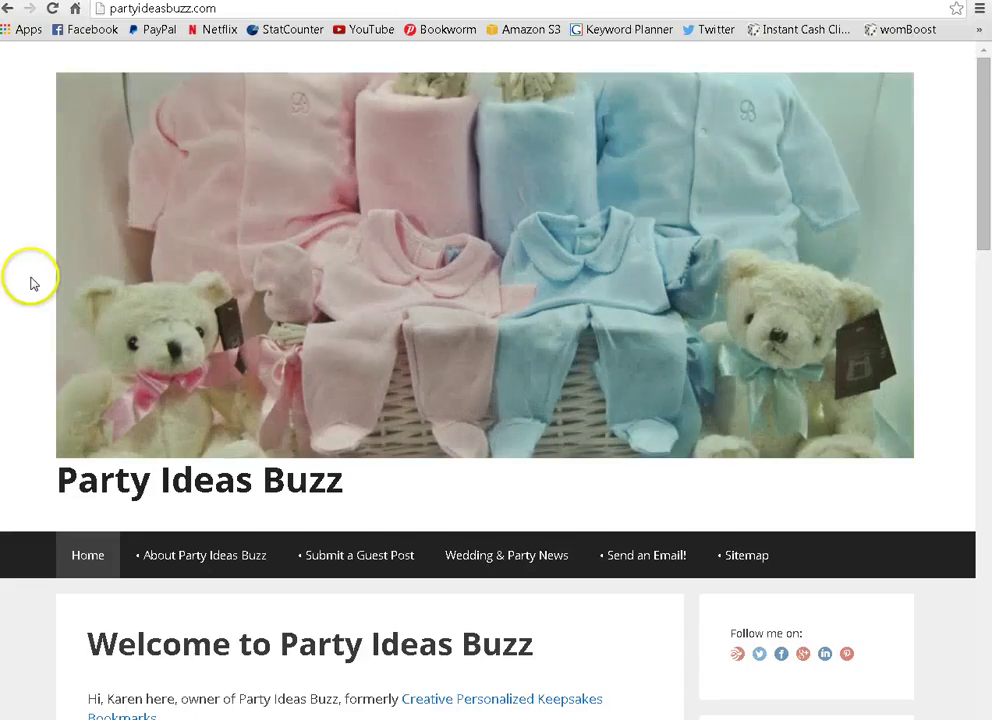
scroll(30, 283, "down", 2)
scroll(31, 280, "down", 2)
scroll(31, 280, "down", 2)
scroll(31, 280, "down", 2)
scroll(31, 283, "down", 2)
scroll(31, 283, "down", 4)
scroll(32, 283, "down", 3)
scroll(34, 284, "down", 2)
scroll(34, 284, "down", 1)
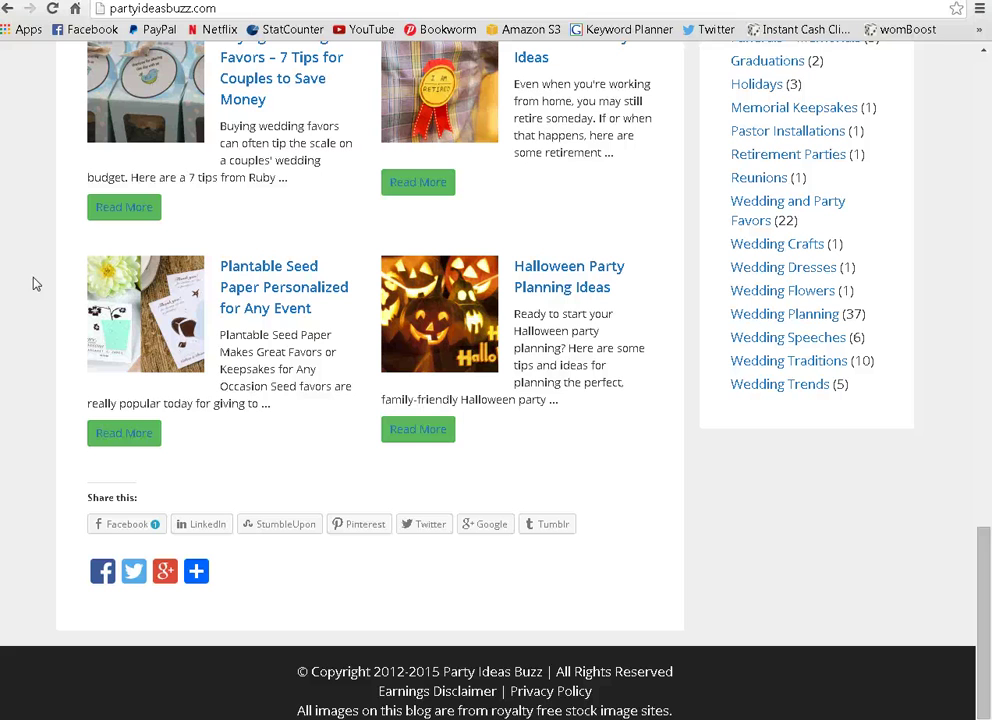
- Scroll back up to the homepage's slideshow header
left_click(33, 626)
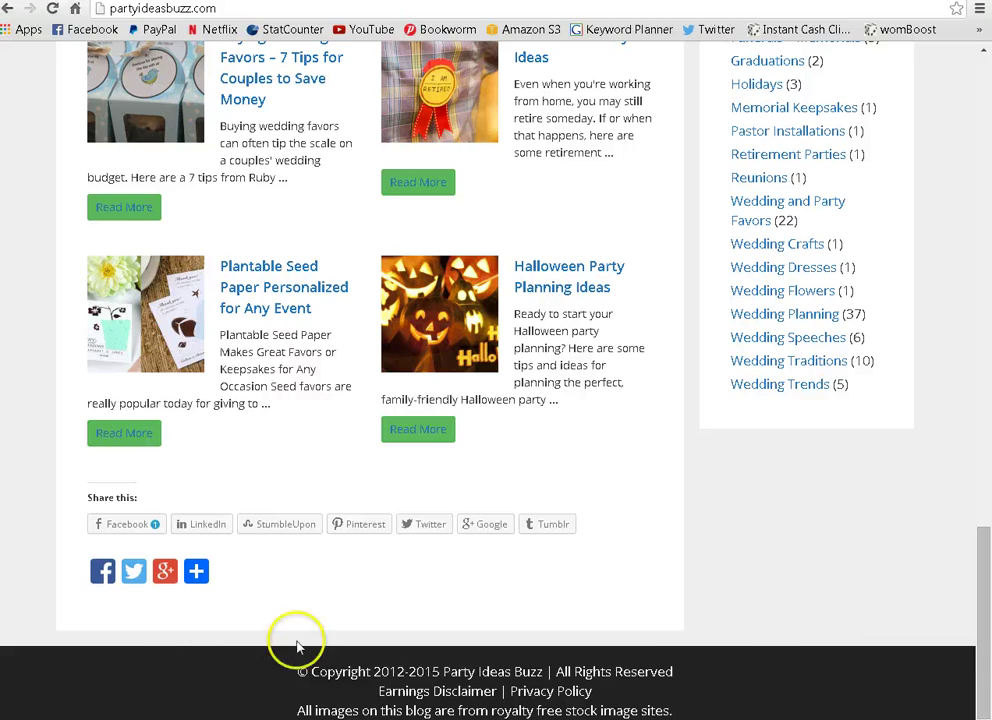
scroll(863, 609, "up", 3)
scroll(863, 600, "up", 10)
scroll(860, 595, "up", 5)
scroll(860, 640, "up", 5)
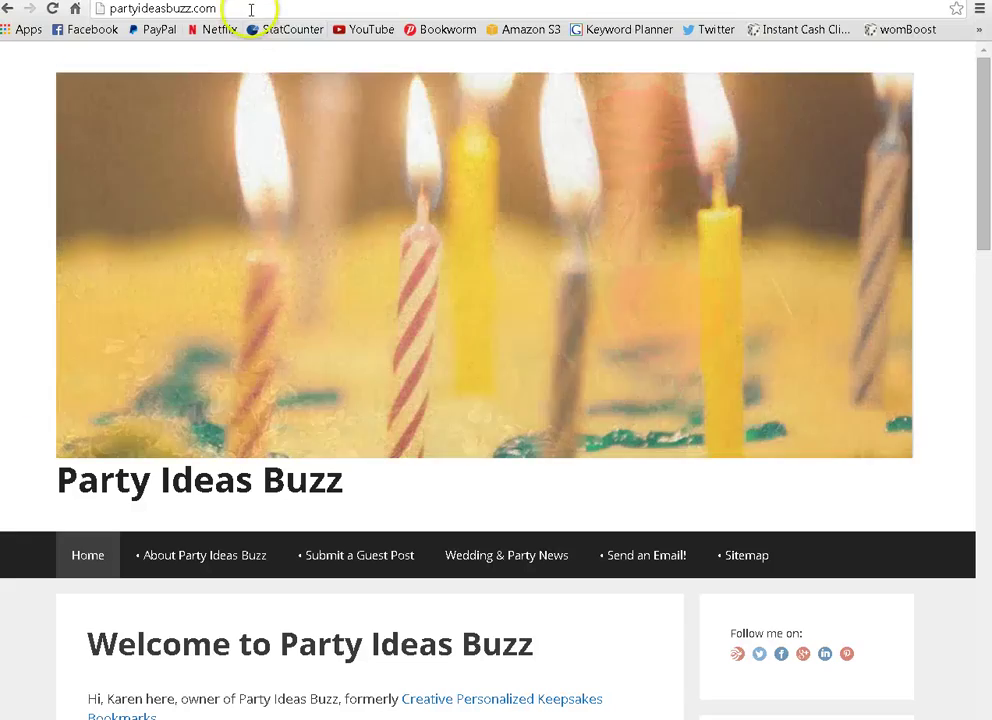
left_click(251, 10)
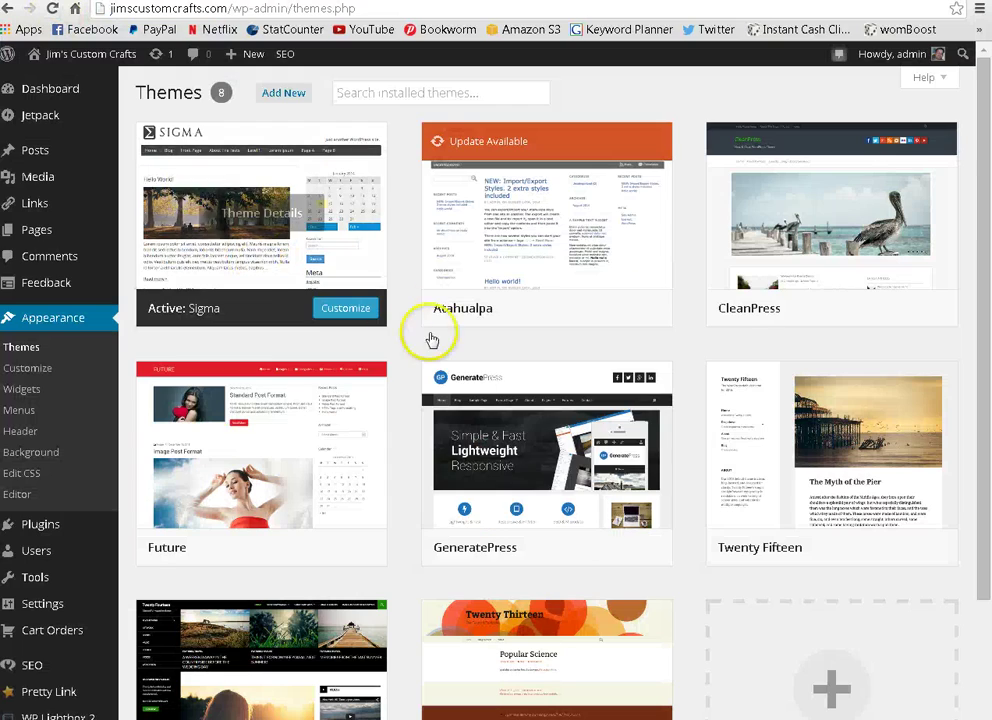
left_click(389, 92)
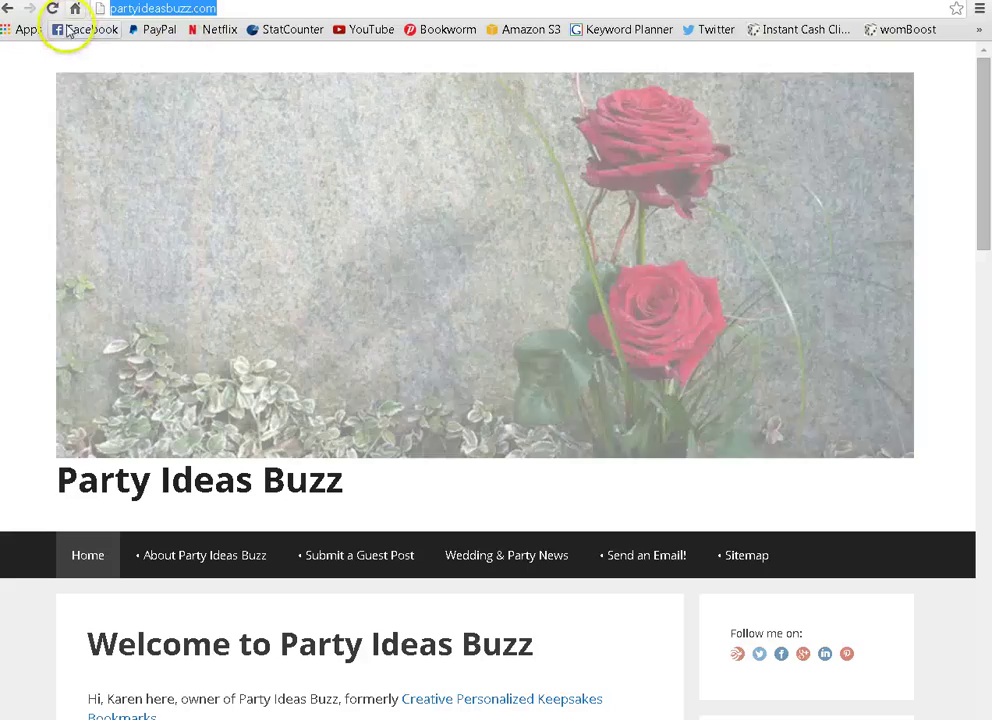
- Search Google for 'generate' and open the GeneratePress home page from the results
type("google.com")
key("Return")
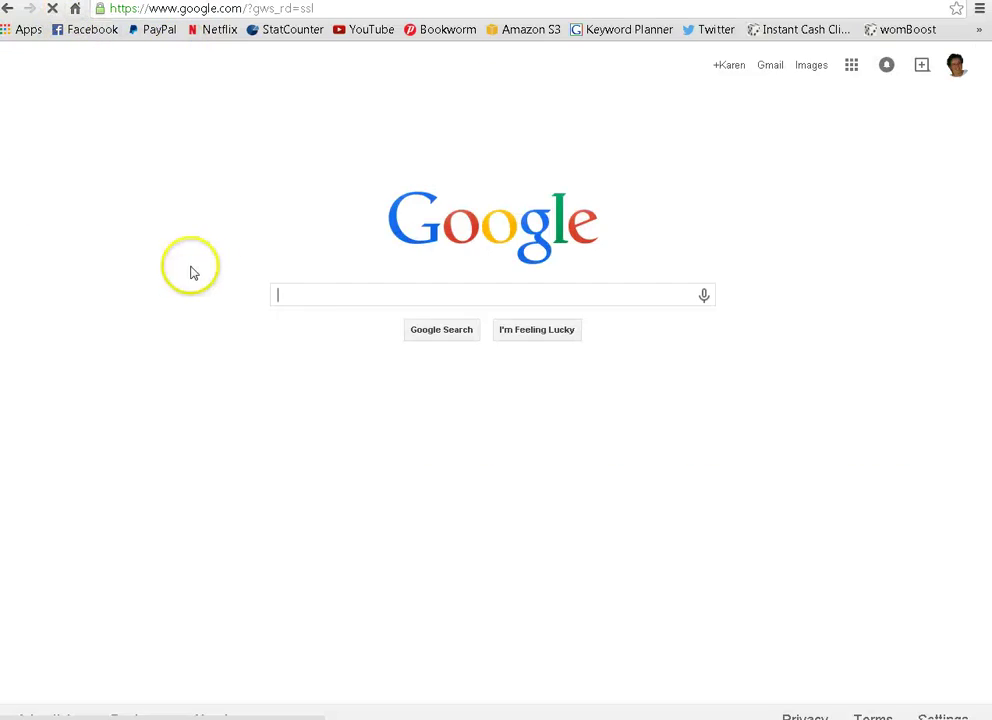
left_click(337, 300)
type("generate")
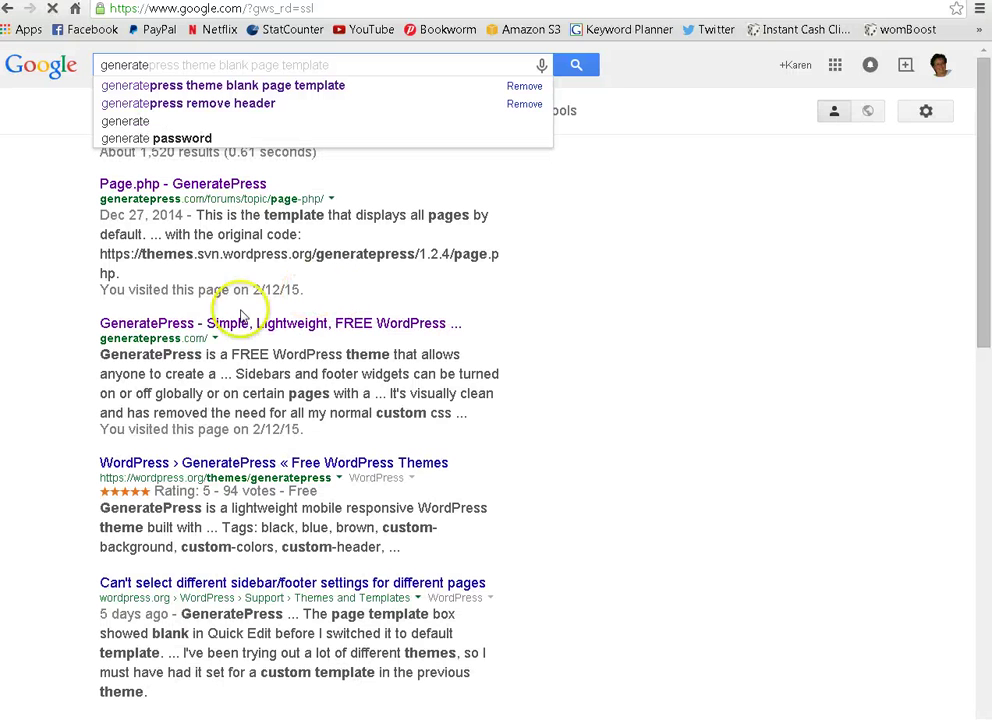
left_click(126, 326)
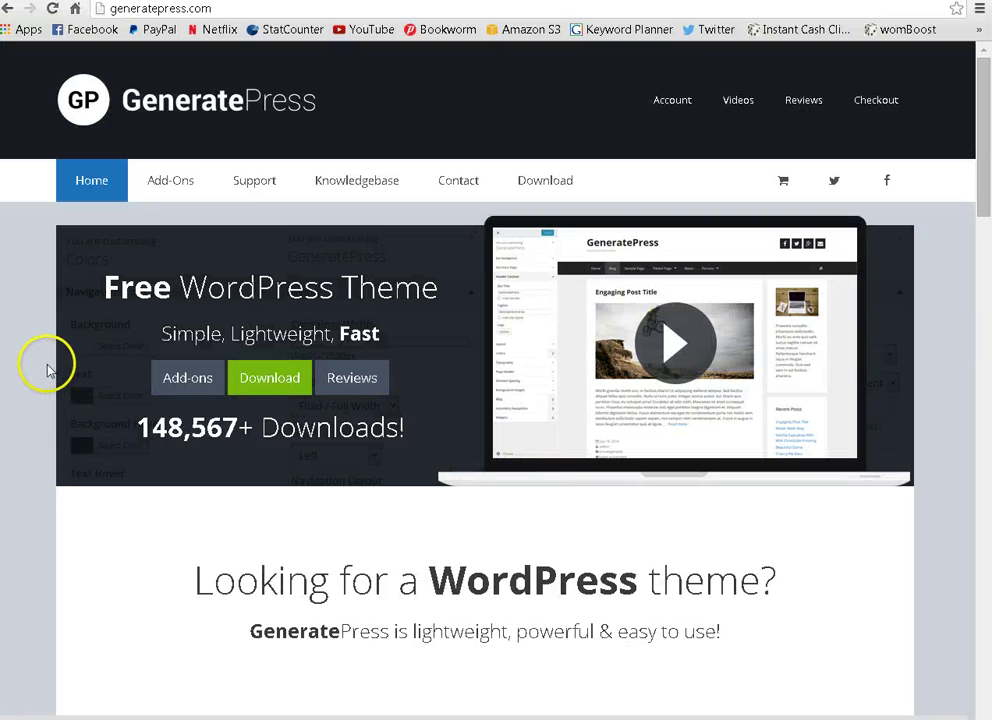
- Scroll through the GeneratePress theme features down to the add-ons section
scroll(33, 378, "down", 2)
scroll(33, 378, "down", 2)
scroll(33, 378, "down", 2)
scroll(33, 378, "down", 1)
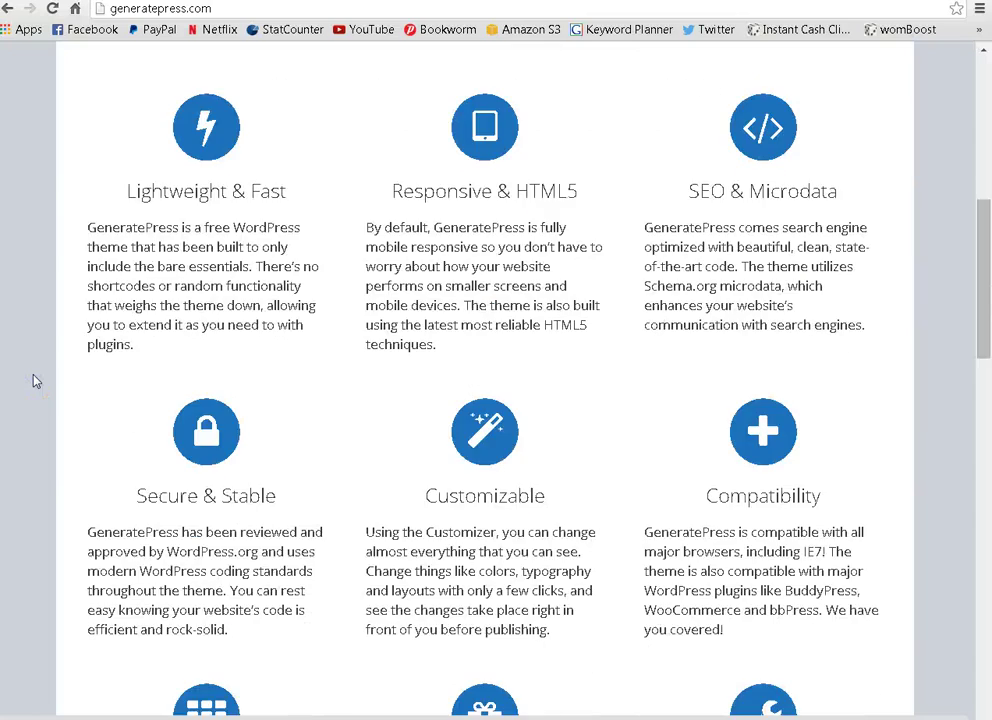
scroll(33, 380, "down", 2)
scroll(33, 380, "down", 3)
scroll(33, 380, "down", 2)
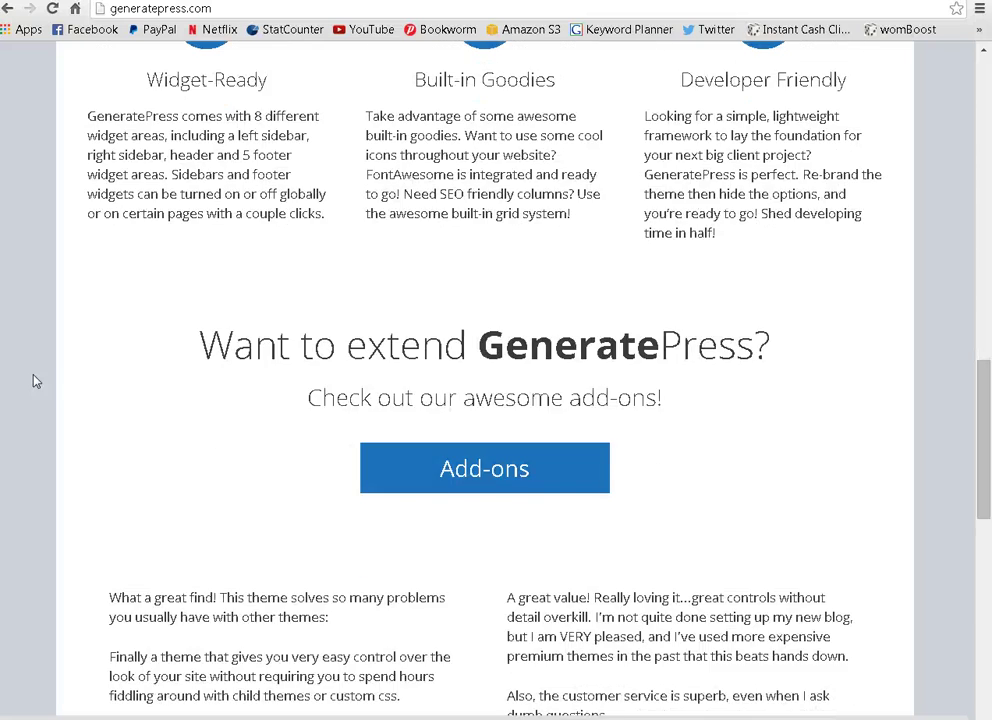
scroll(33, 380, "up", 2)
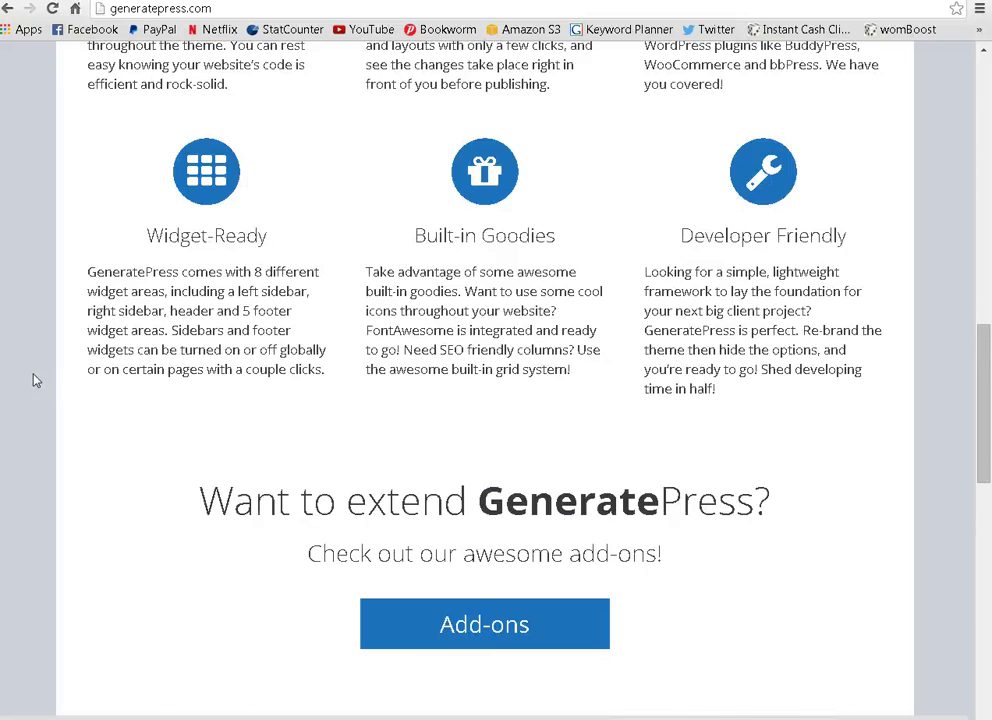
scroll(33, 380, "up", 3)
scroll(33, 379, "up", 1)
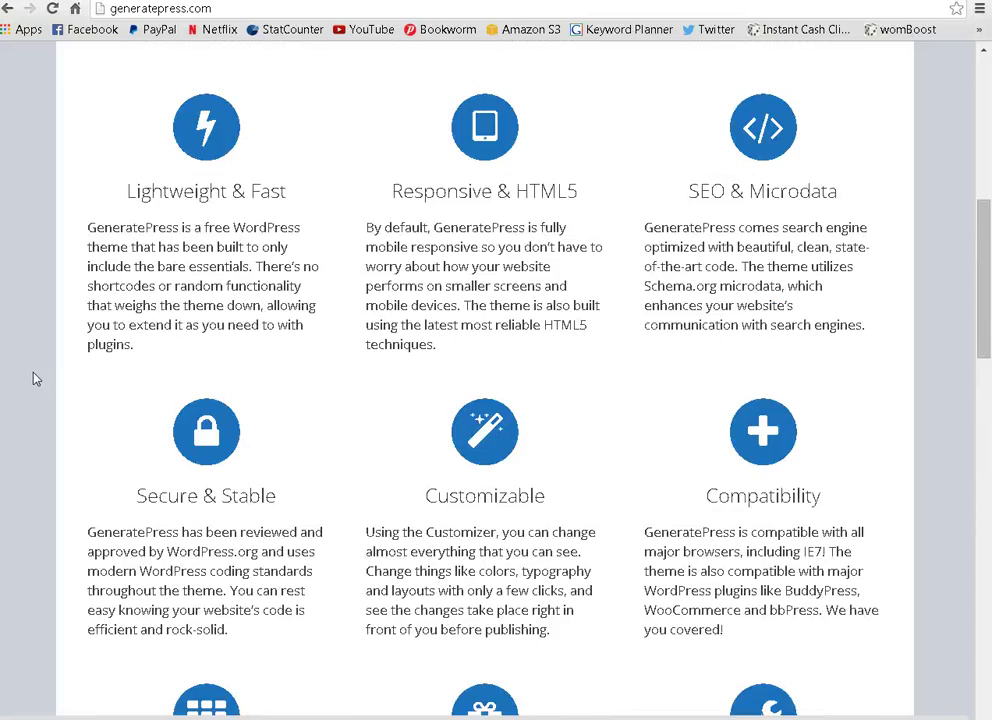
scroll(33, 378, "up", 2)
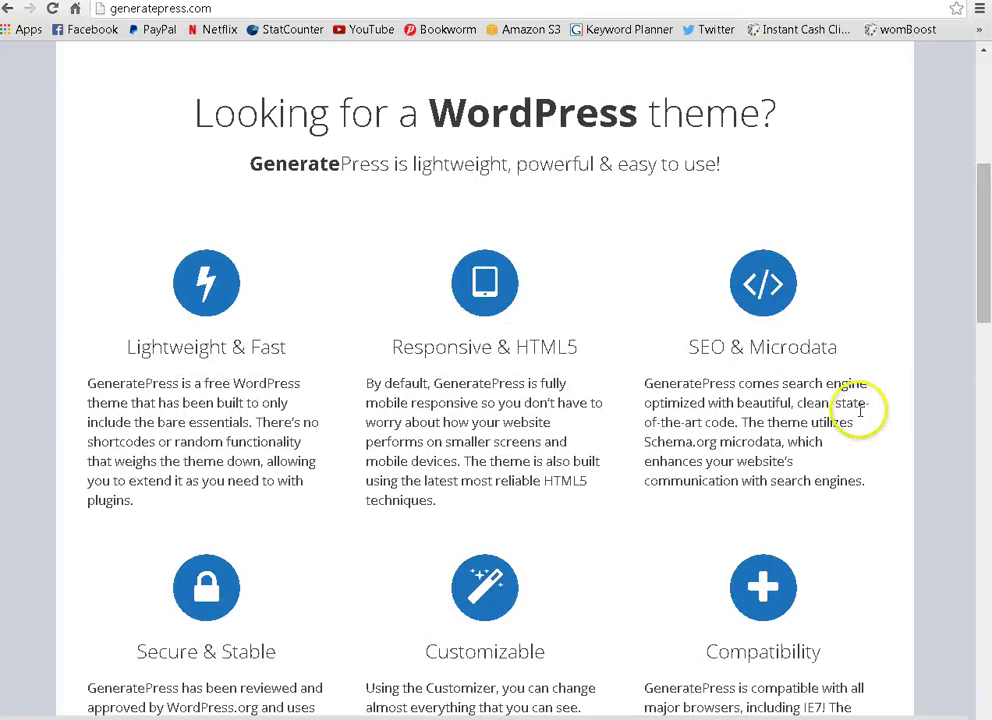
scroll(950, 440, "down", 1)
scroll(948, 442, "down", 3)
scroll(948, 442, "down", 2)
scroll(948, 442, "down", 3)
scroll(948, 442, "down", 3)
scroll(948, 442, "down", 1)
- Open the add-ons page and scroll past GP Premium, the Super Package and $5 add-ons to the footer
left_click(496, 385)
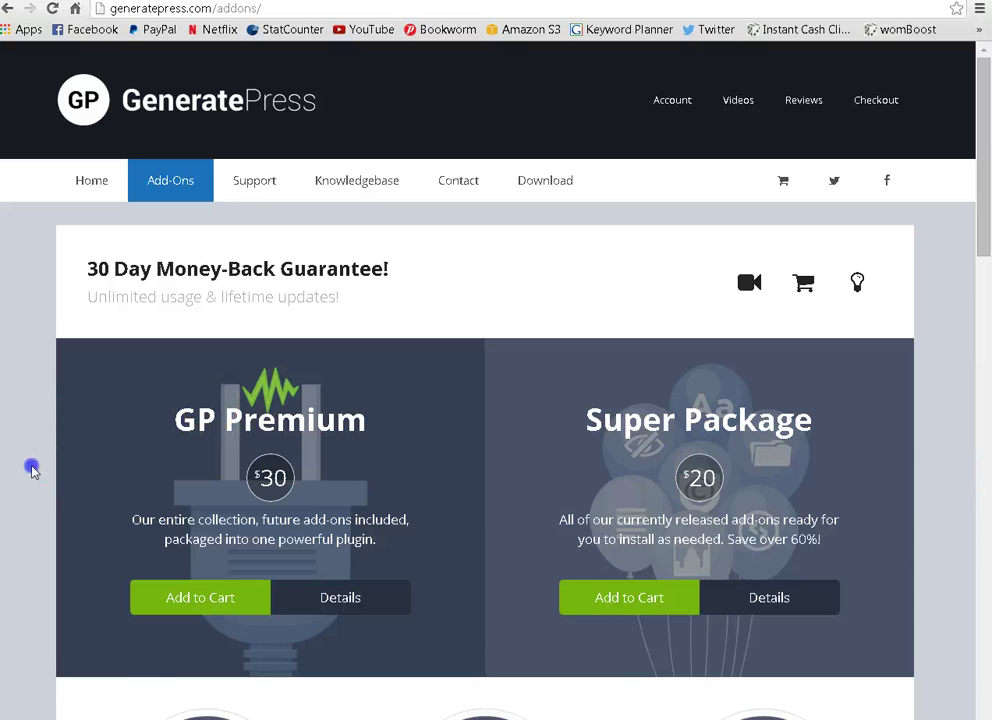
scroll(33, 470, "down", 2)
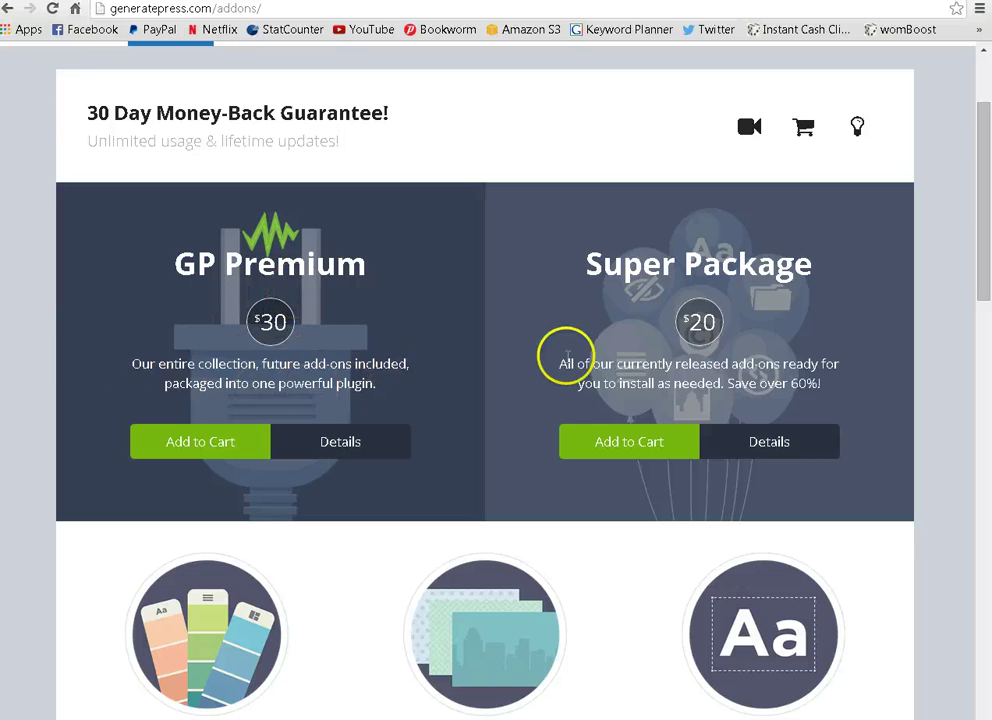
scroll(959, 396, "down", 1)
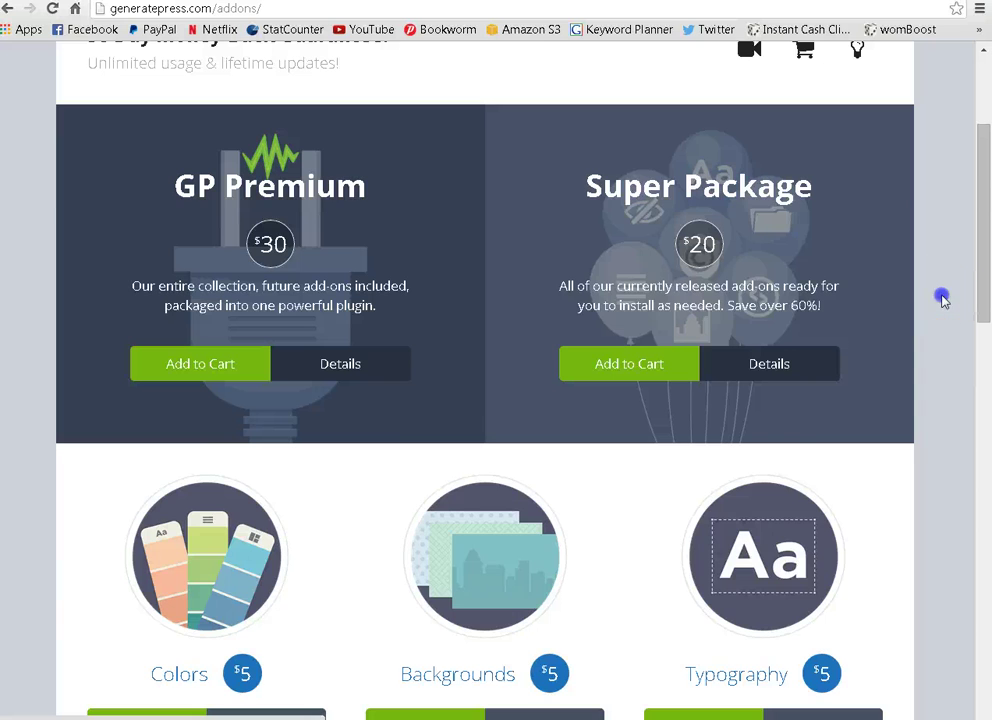
scroll(944, 301, "down", 2)
scroll(15, 463, "down", 2)
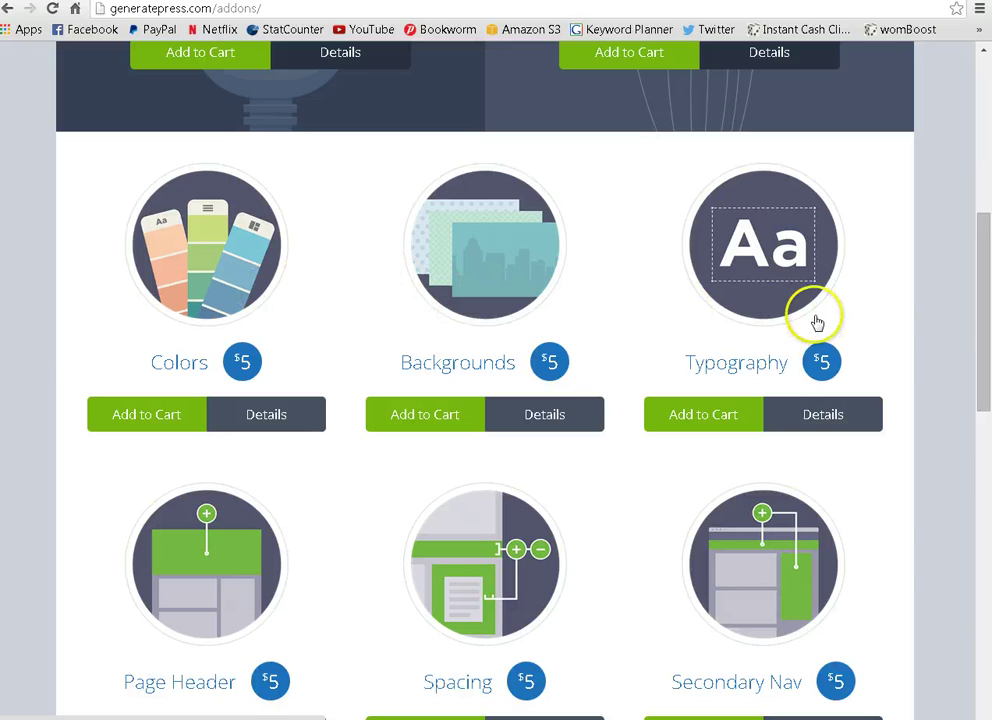
scroll(932, 545, "down", 3)
scroll(934, 540, "down", 3)
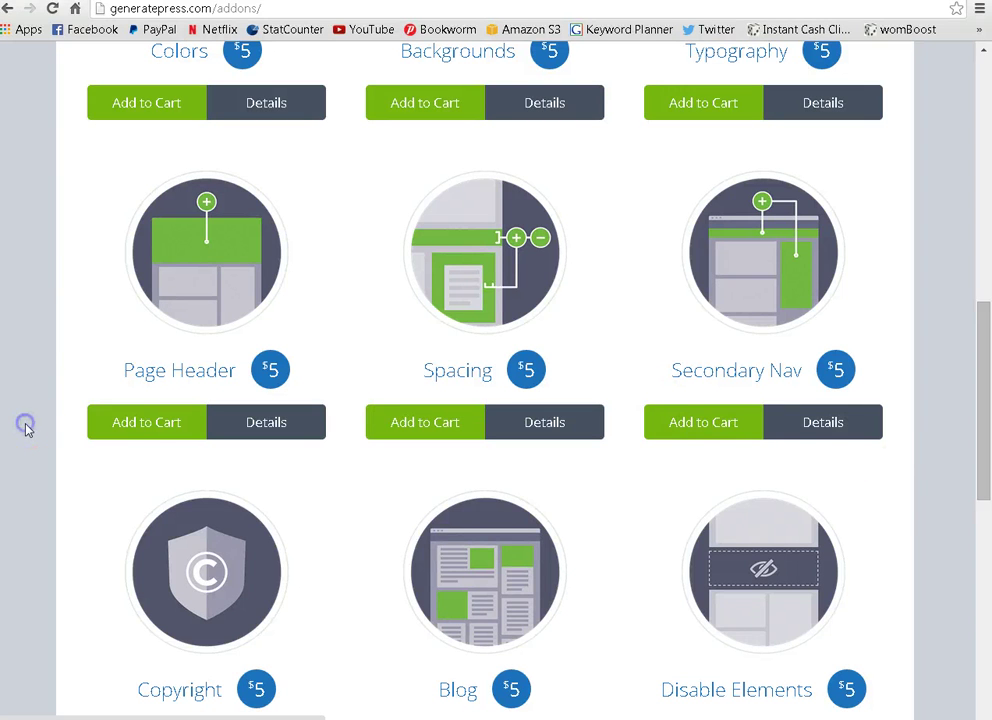
scroll(27, 425, "down", 4)
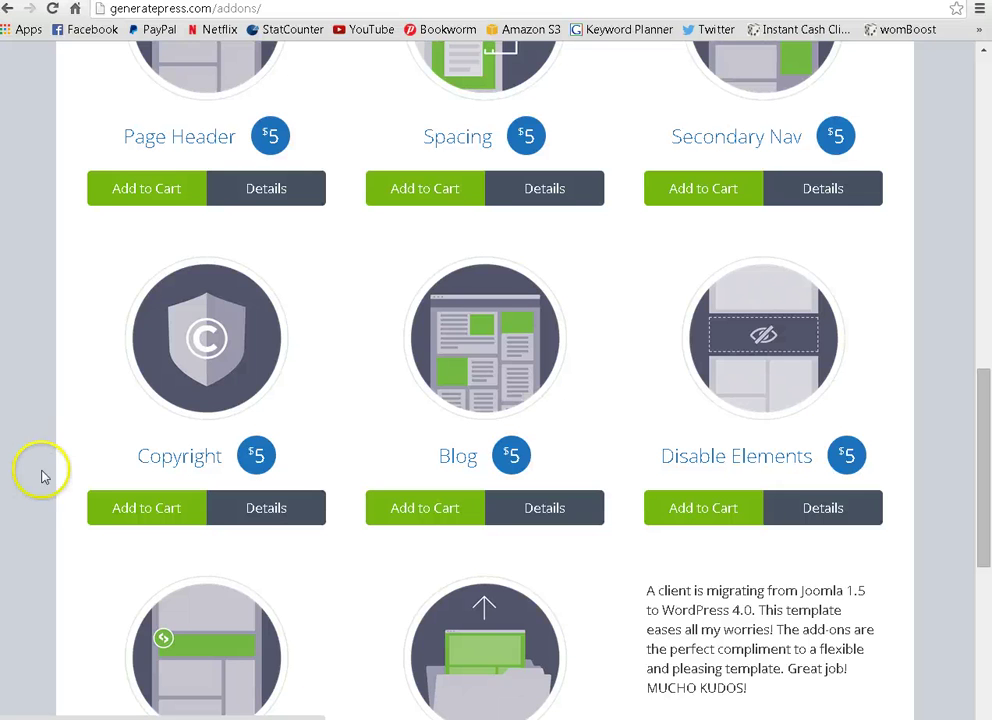
scroll(40, 468, "down", 3)
scroll(40, 468, "down", 1)
scroll(40, 468, "down", 3)
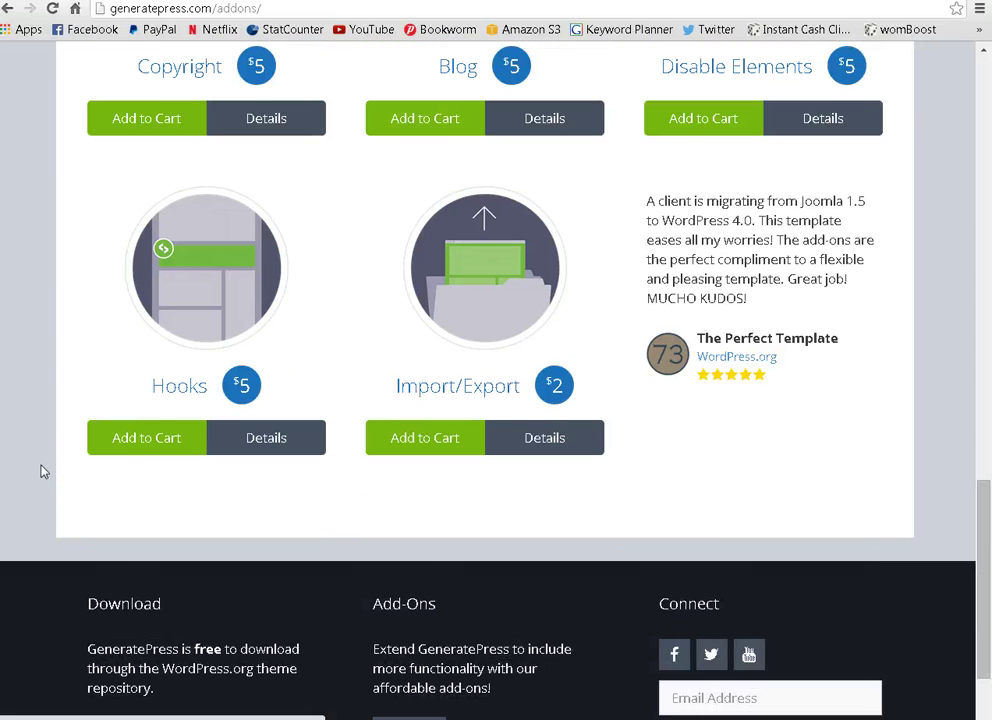
scroll(43, 470, "down", 2)
- Scroll back up to the top of the GeneratePress add-ons page
scroll(43, 470, "up", 3)
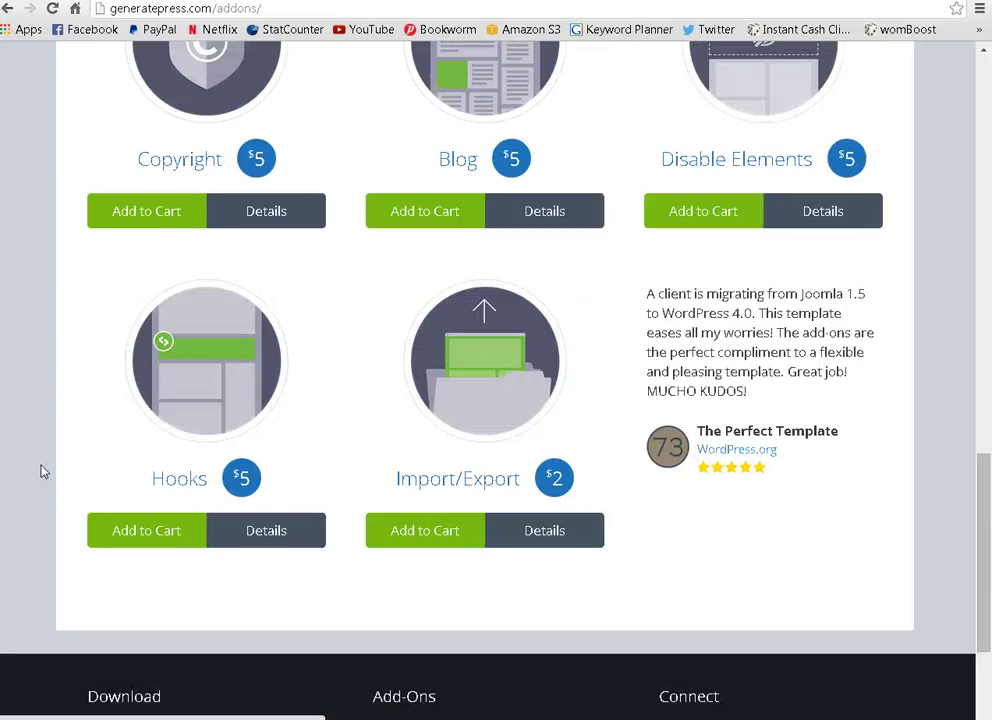
scroll(43, 470, "up", 5)
scroll(43, 470, "up", 5)
scroll(43, 470, "up", 2)
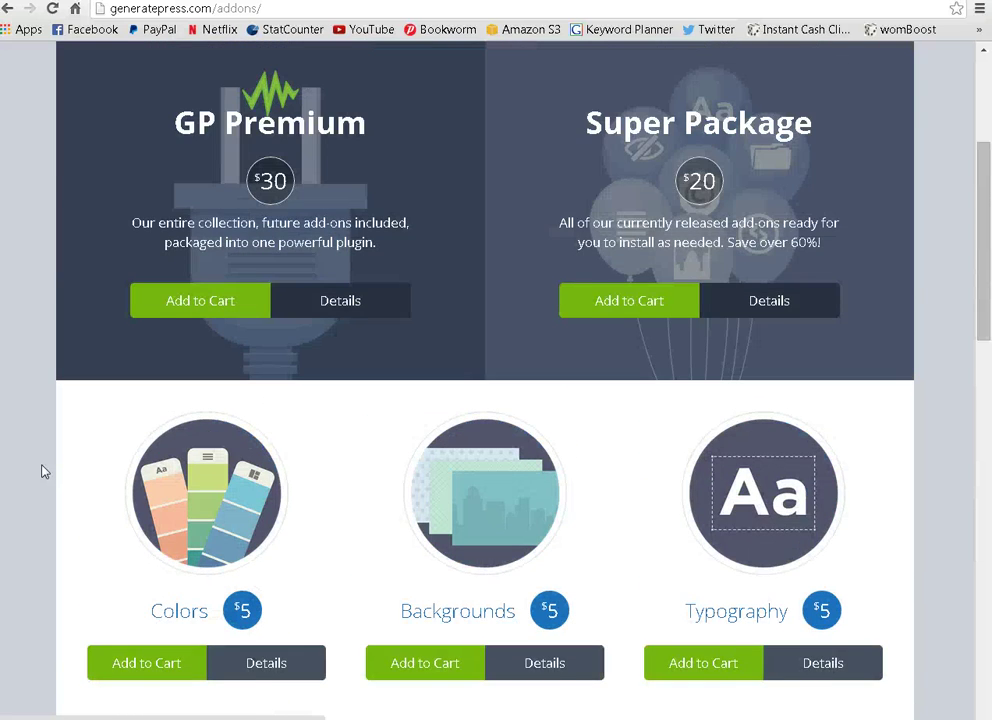
scroll(43, 470, "up", 2)
scroll(43, 470, "up", 2)
left_click(33, 421)
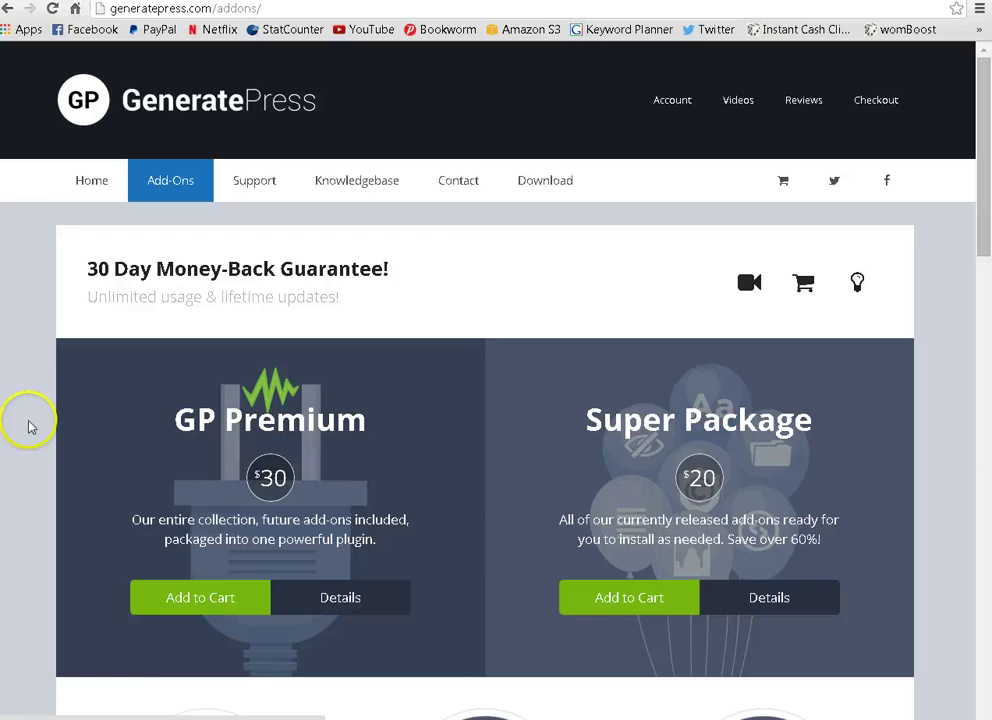
scroll(30, 428, "down", 2)
scroll(30, 428, "down", 2)
scroll(30, 428, "up", 3)
left_click(29, 421)
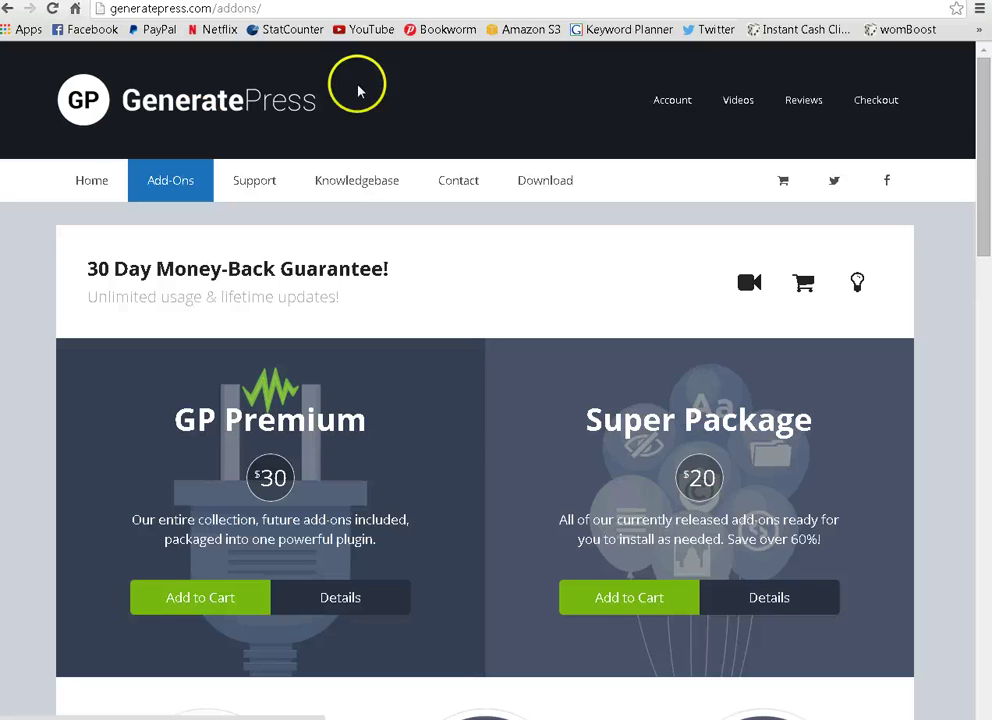
- Load jimsbutchersupplies.com from the address bar suggestion for 'jimsb'
left_click(340, 14)
type("jimsb")
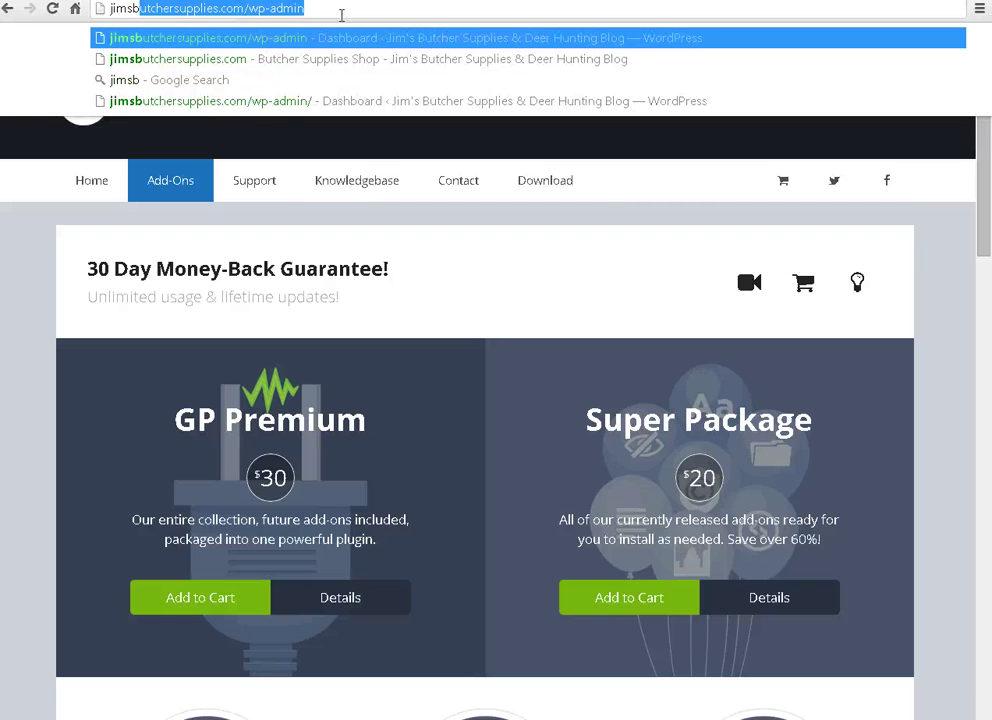
key("Down")
key("Return")
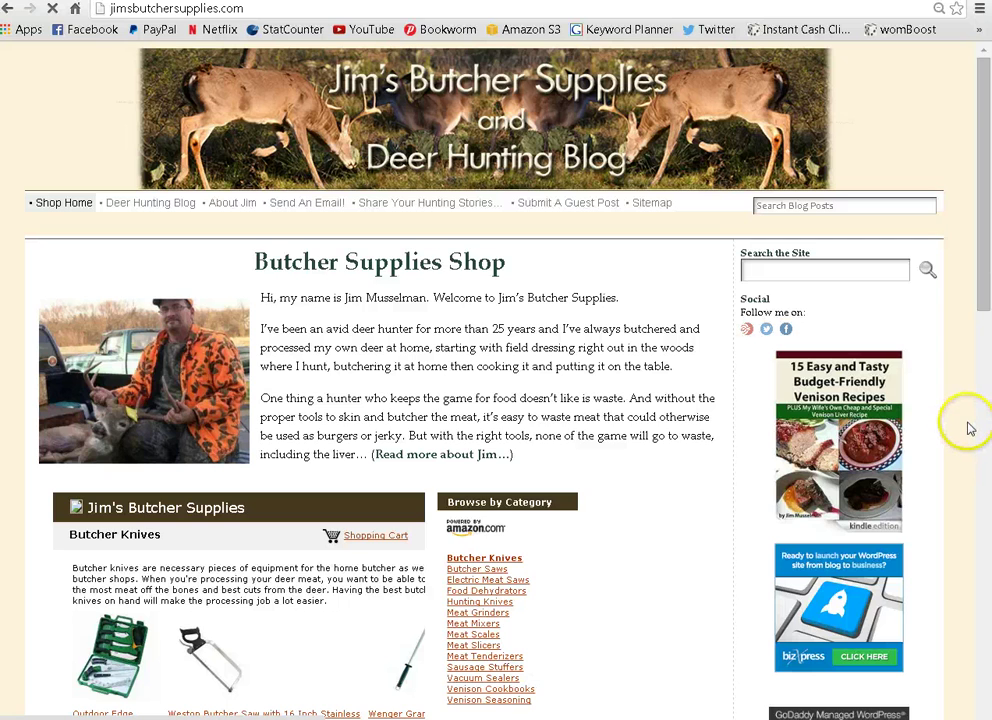
- Open the Deer Jerky Recipes post from the blog's sidebar
scroll(970, 418, "down", 3)
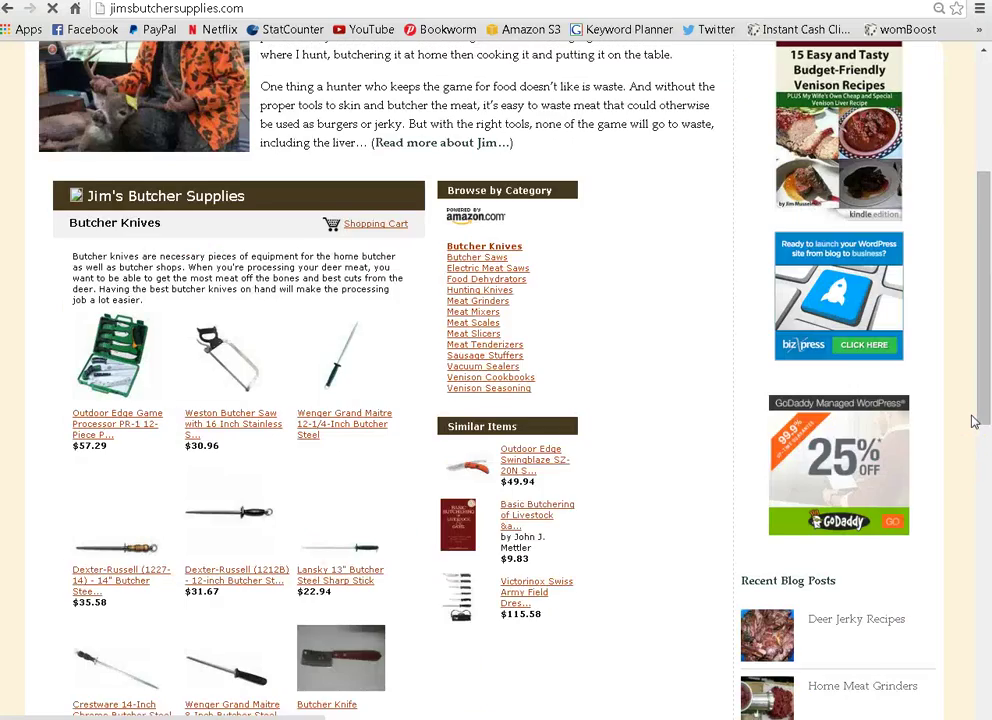
scroll(970, 416, "down", 2)
scroll(970, 416, "down", 2)
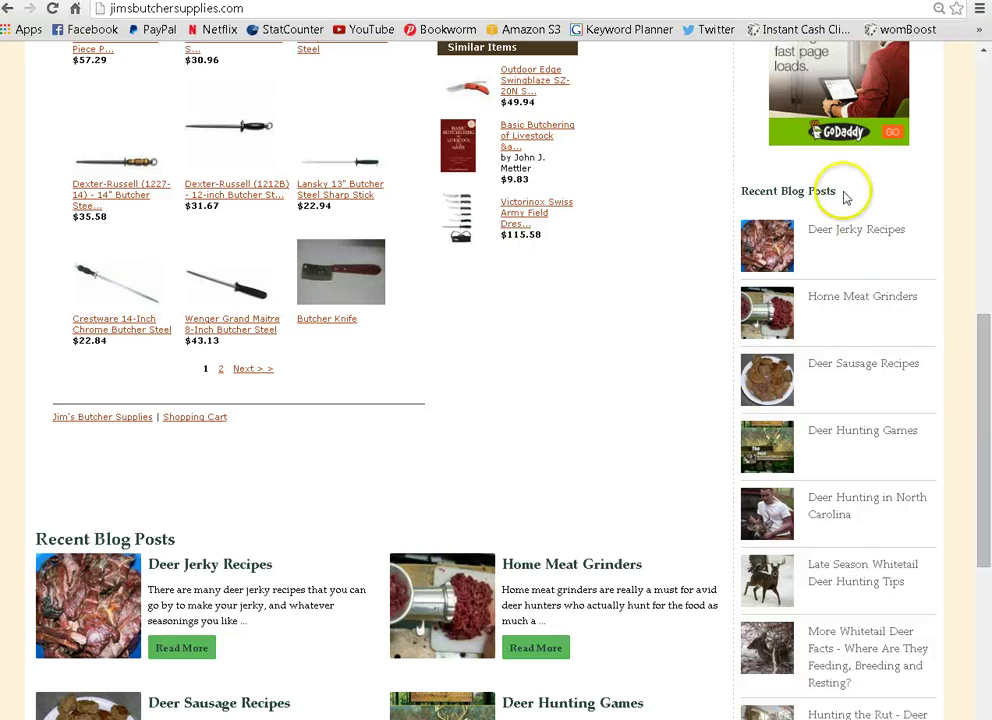
left_click(884, 229)
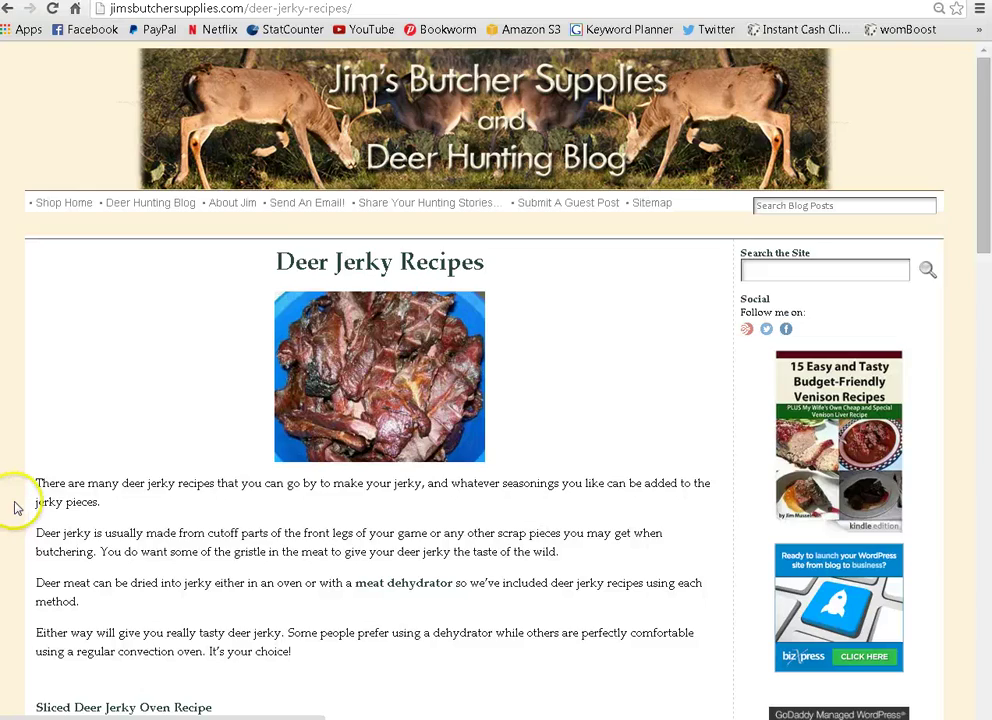
- Scroll through the Deer Jerky recipes and back up to the post title
scroll(15, 508, "down", 1)
scroll(15, 508, "down", 2)
scroll(15, 508, "down", 2)
scroll(20, 507, "down", 2)
scroll(20, 507, "down", 2)
scroll(20, 507, "down", 2)
scroll(20, 507, "down", 1)
scroll(20, 507, "down", 1)
scroll(20, 507, "down", 2)
scroll(20, 507, "up", 3)
scroll(20, 507, "up", 4)
scroll(20, 507, "up", 6)
scroll(20, 507, "up", 2)
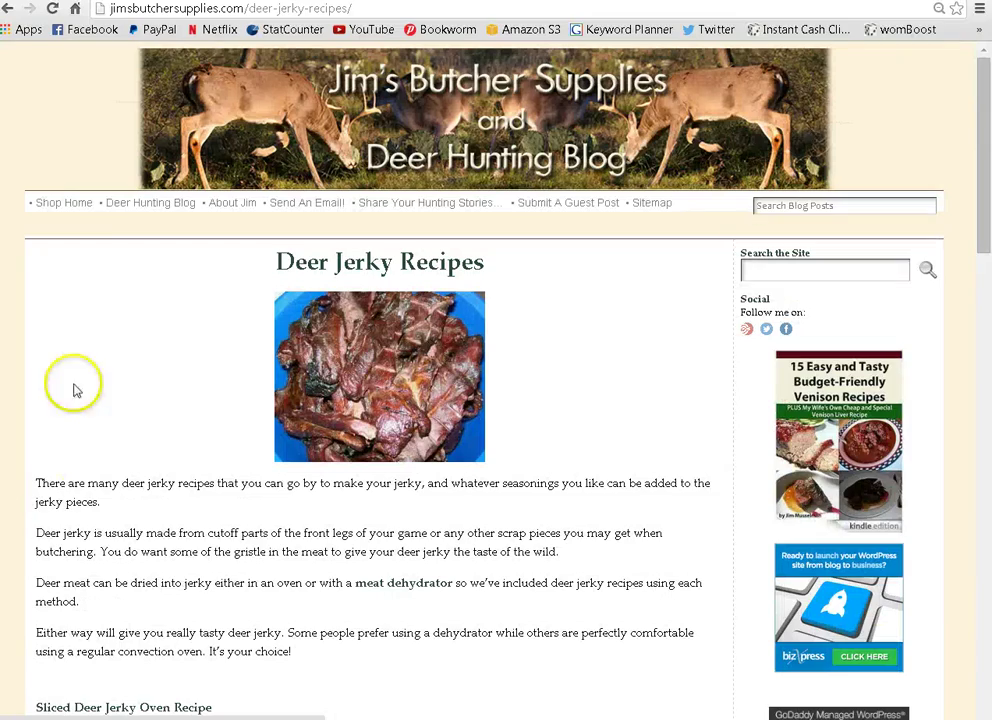
- Load partyideasbuzz.com and scroll past the welcome note to Recent Blog Posts
left_click(291, 12)
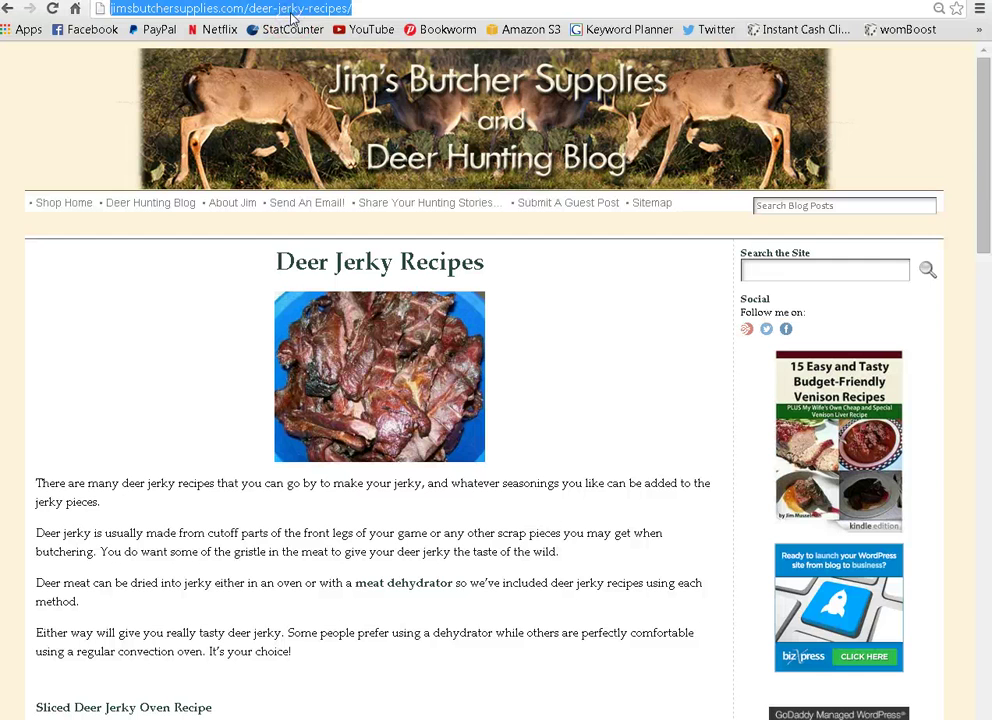
type("partyideasbuzz.com")
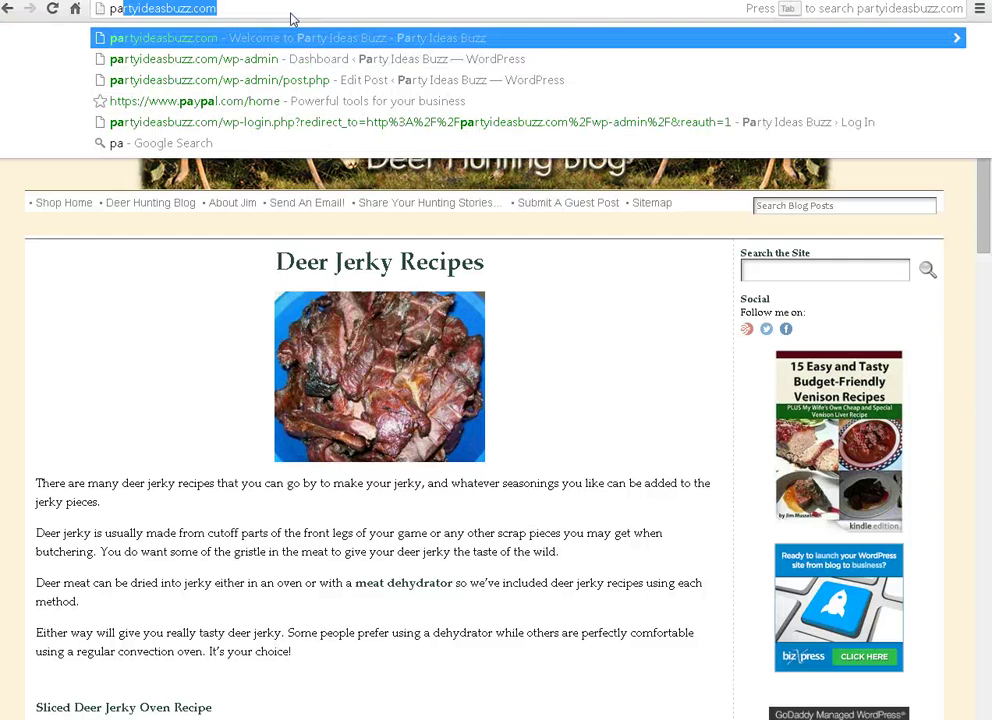
key("Right")
key("Return")
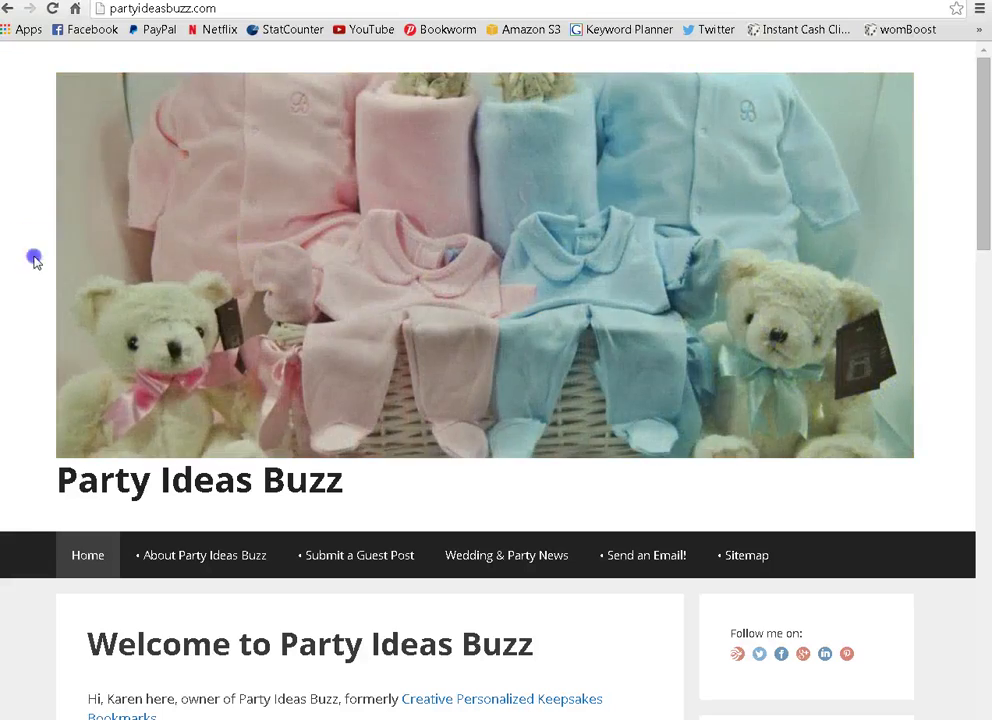
scroll(36, 250, "down", 3)
scroll(38, 253, "down", 2)
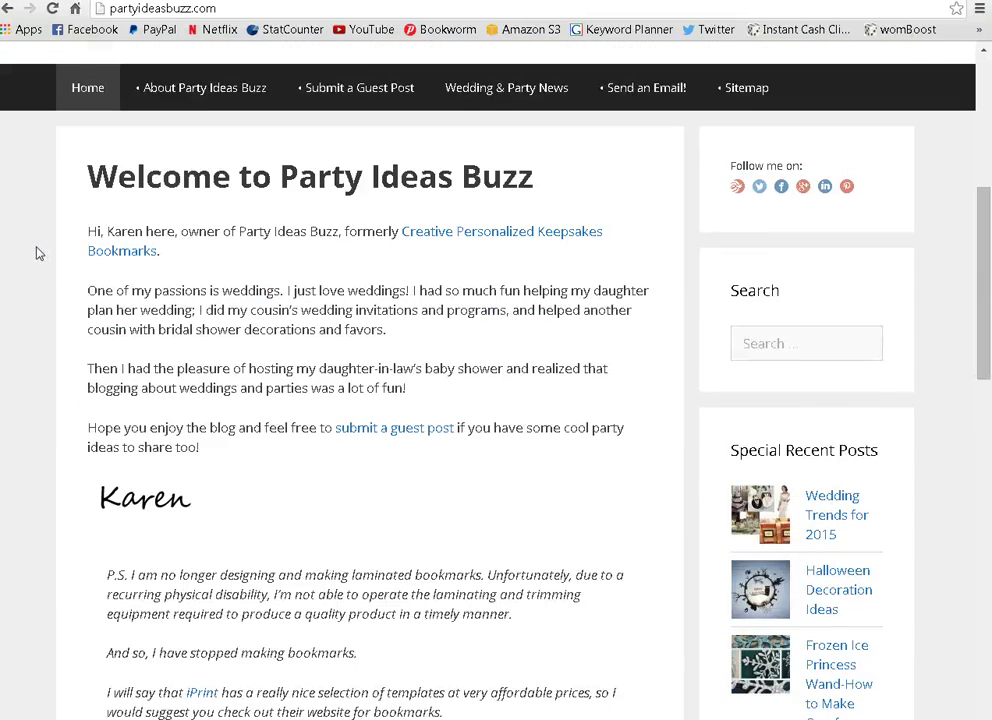
scroll(37, 253, "down", 2)
scroll(37, 253, "down", 2)
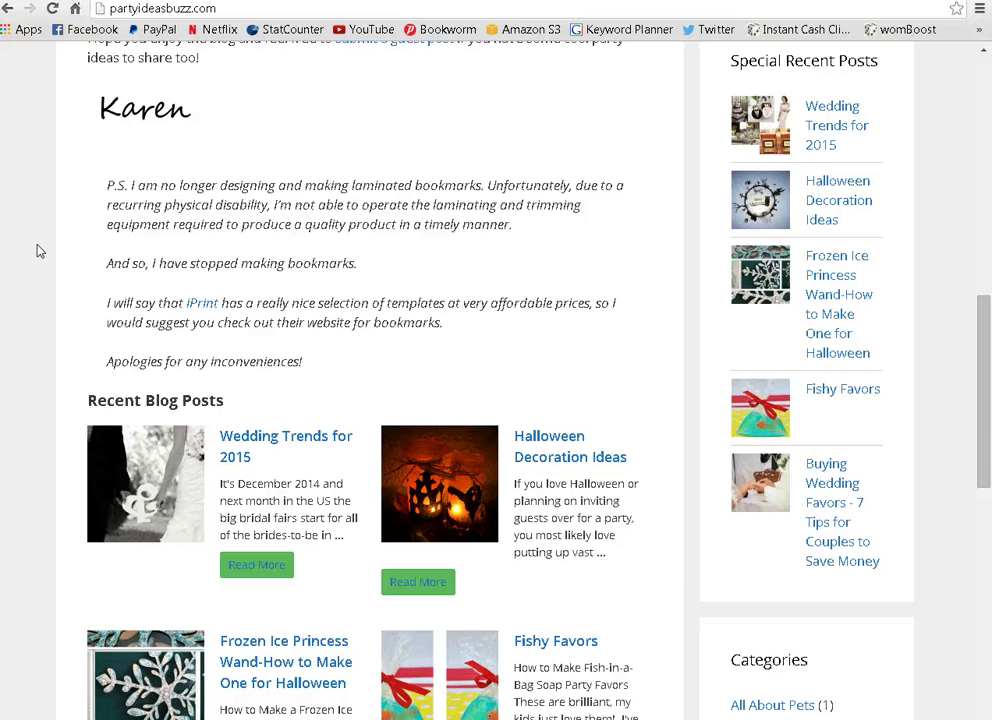